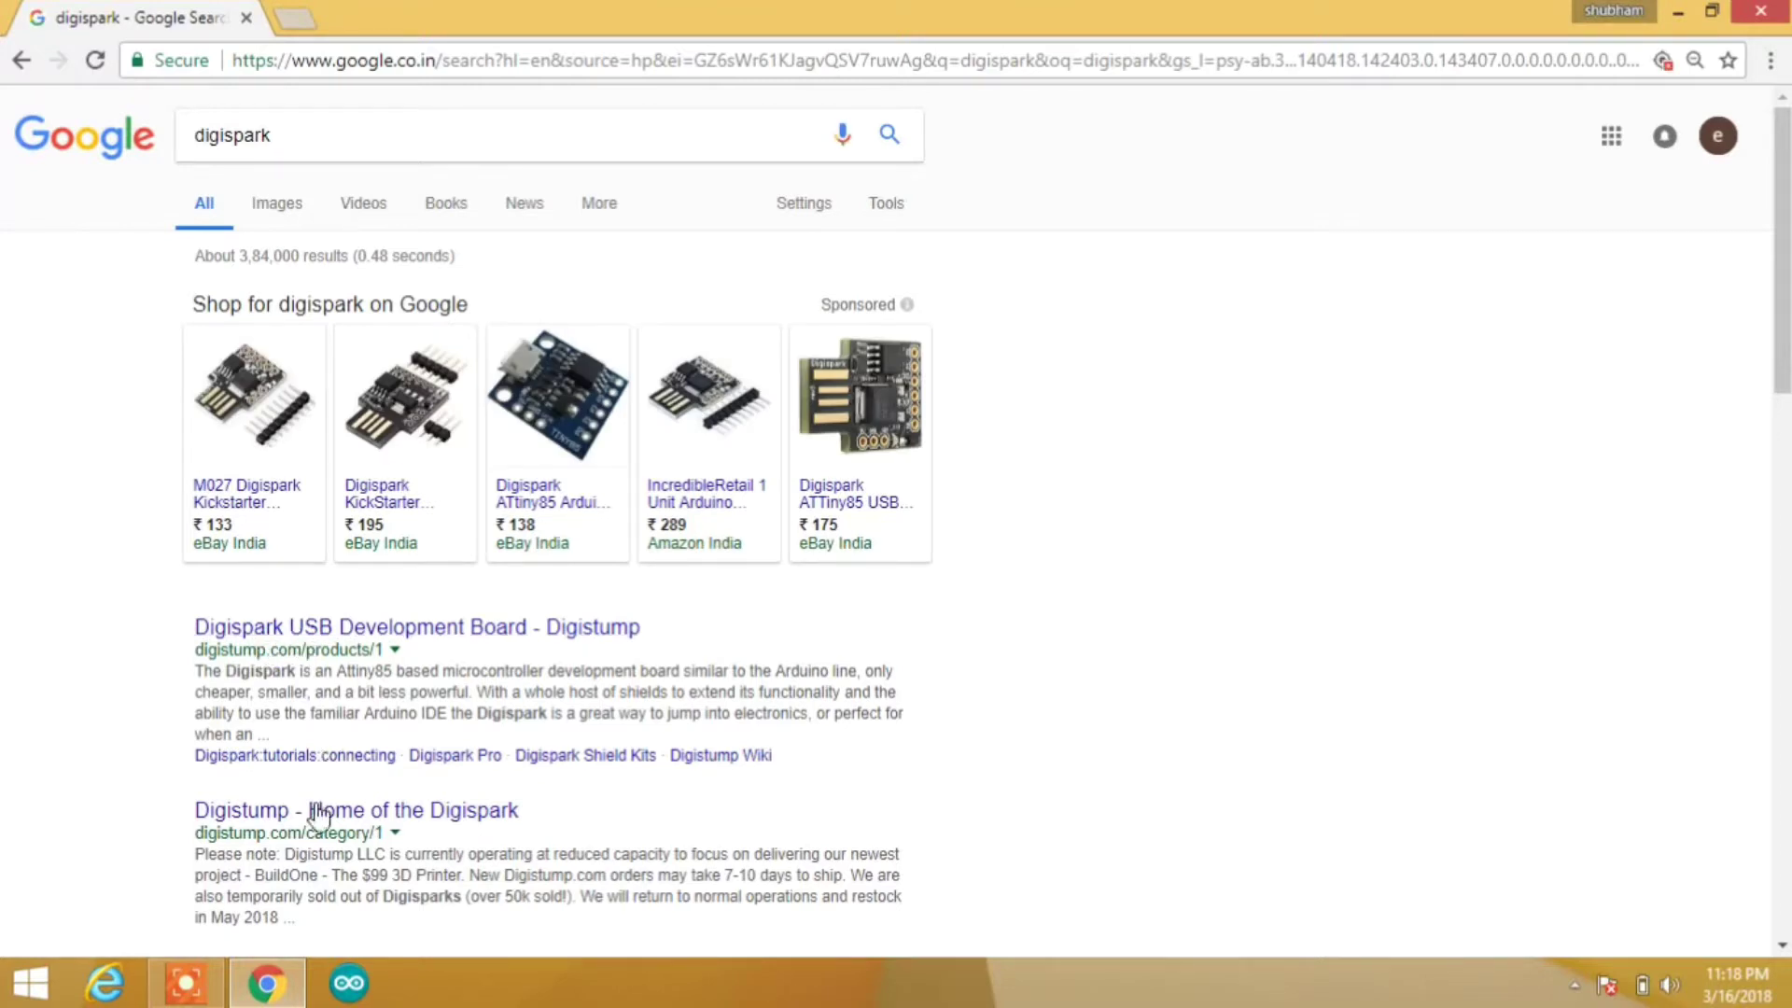
Refine the Google search to 'digispark github' to find the DigistumpArduino repository
{"action": "left_click", "coordinate": [438, 125]}
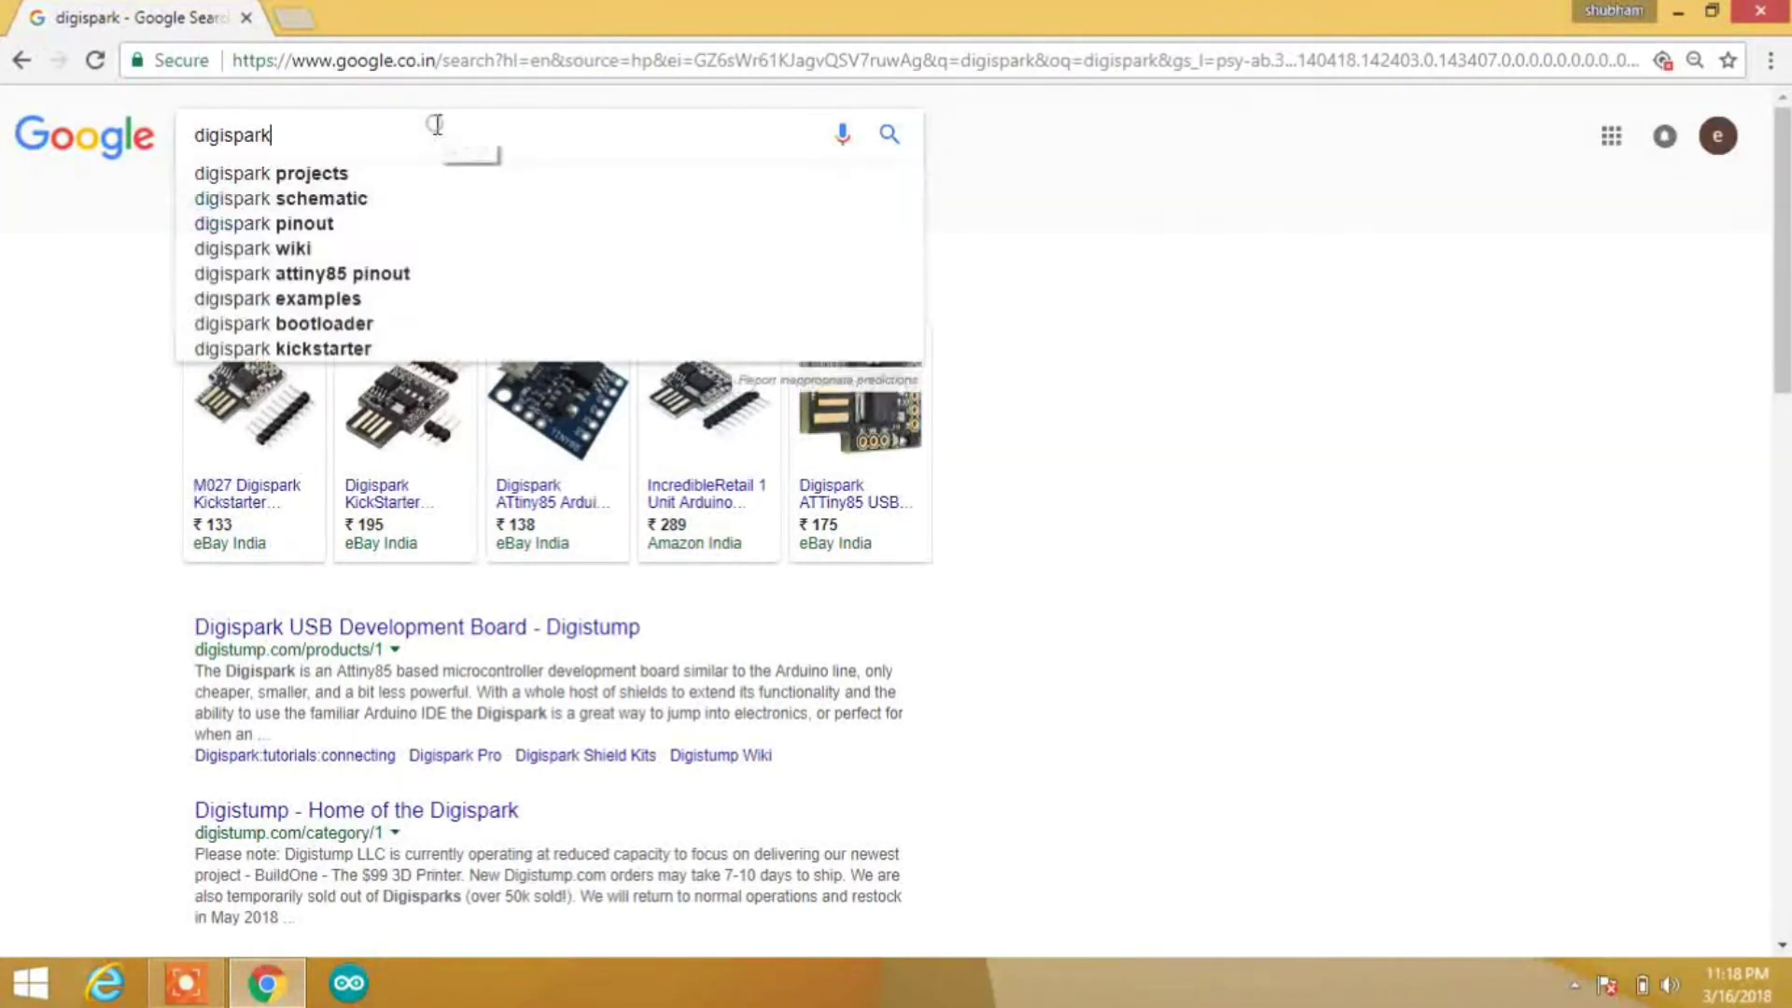
{"action": "key", "text": "Escape"}
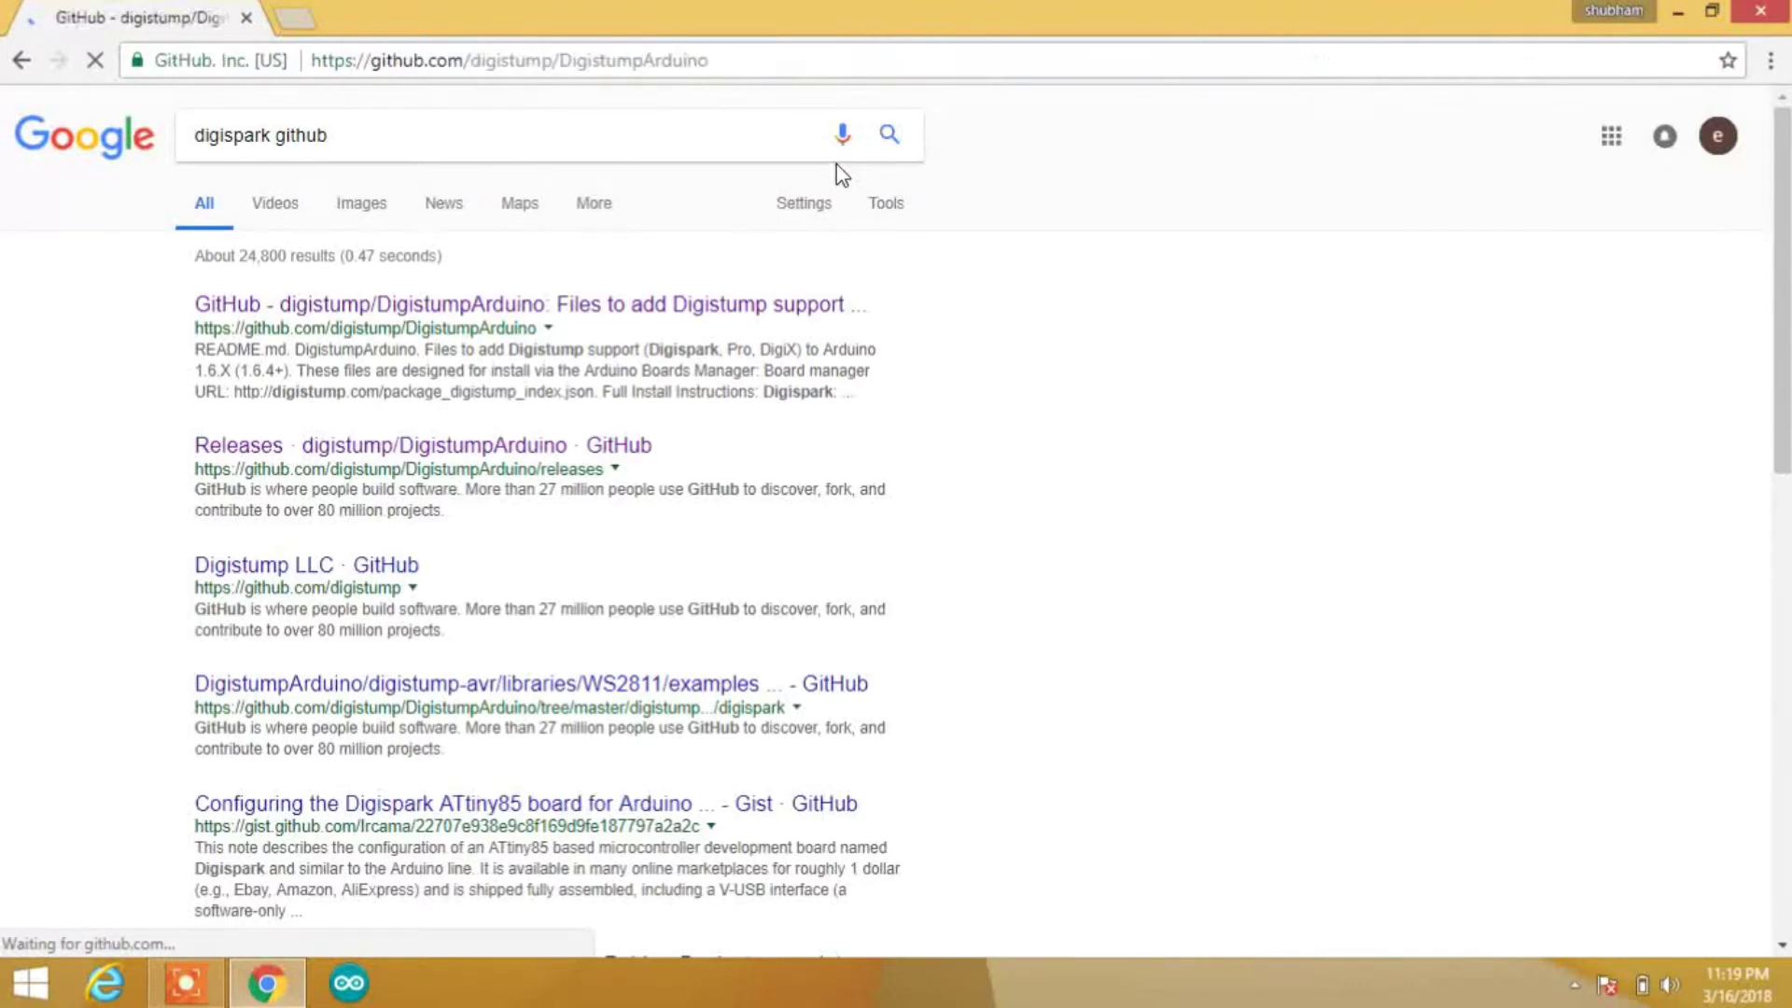
{"action": "scroll", "coordinate": [896, 518], "scroll_direction": "down", "scroll_amount": 2}
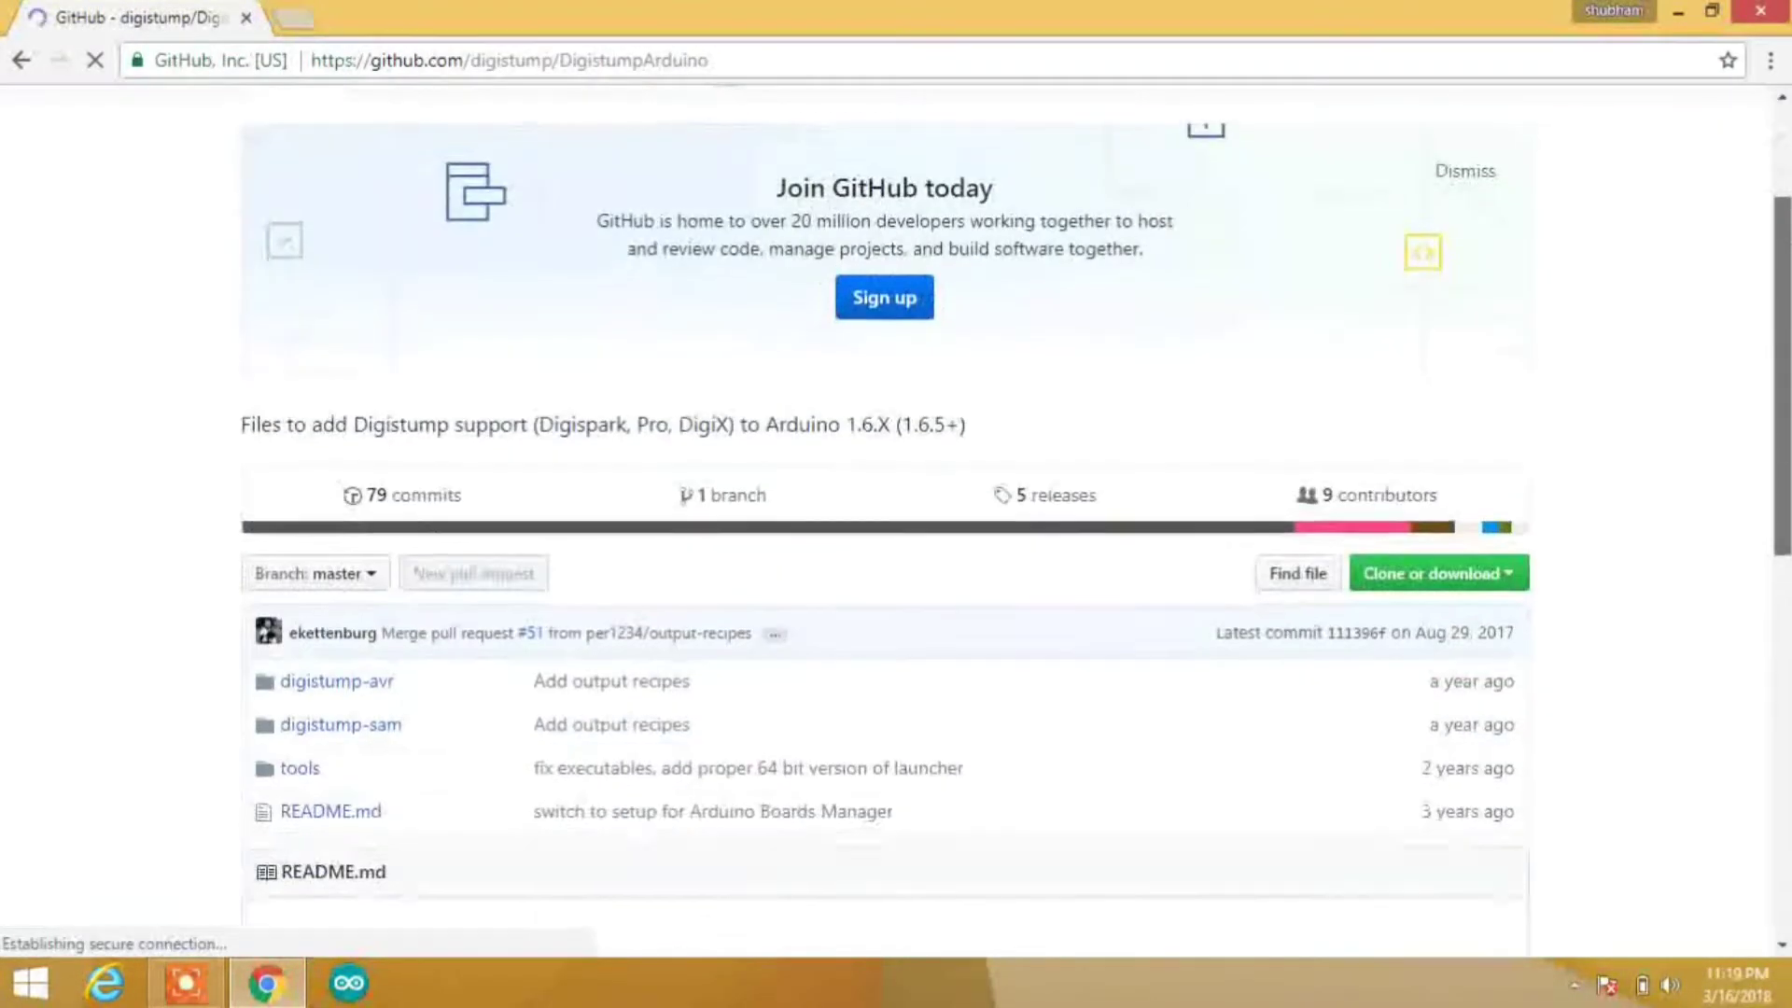
{"action": "scroll", "coordinate": [896, 519], "scroll_direction": "down", "scroll_amount": 1}
{"action": "scroll", "coordinate": [897, 518], "scroll_direction": "down", "scroll_amount": 2}
{"action": "scroll", "coordinate": [1078, 426], "scroll_direction": "down", "scroll_amount": 1}
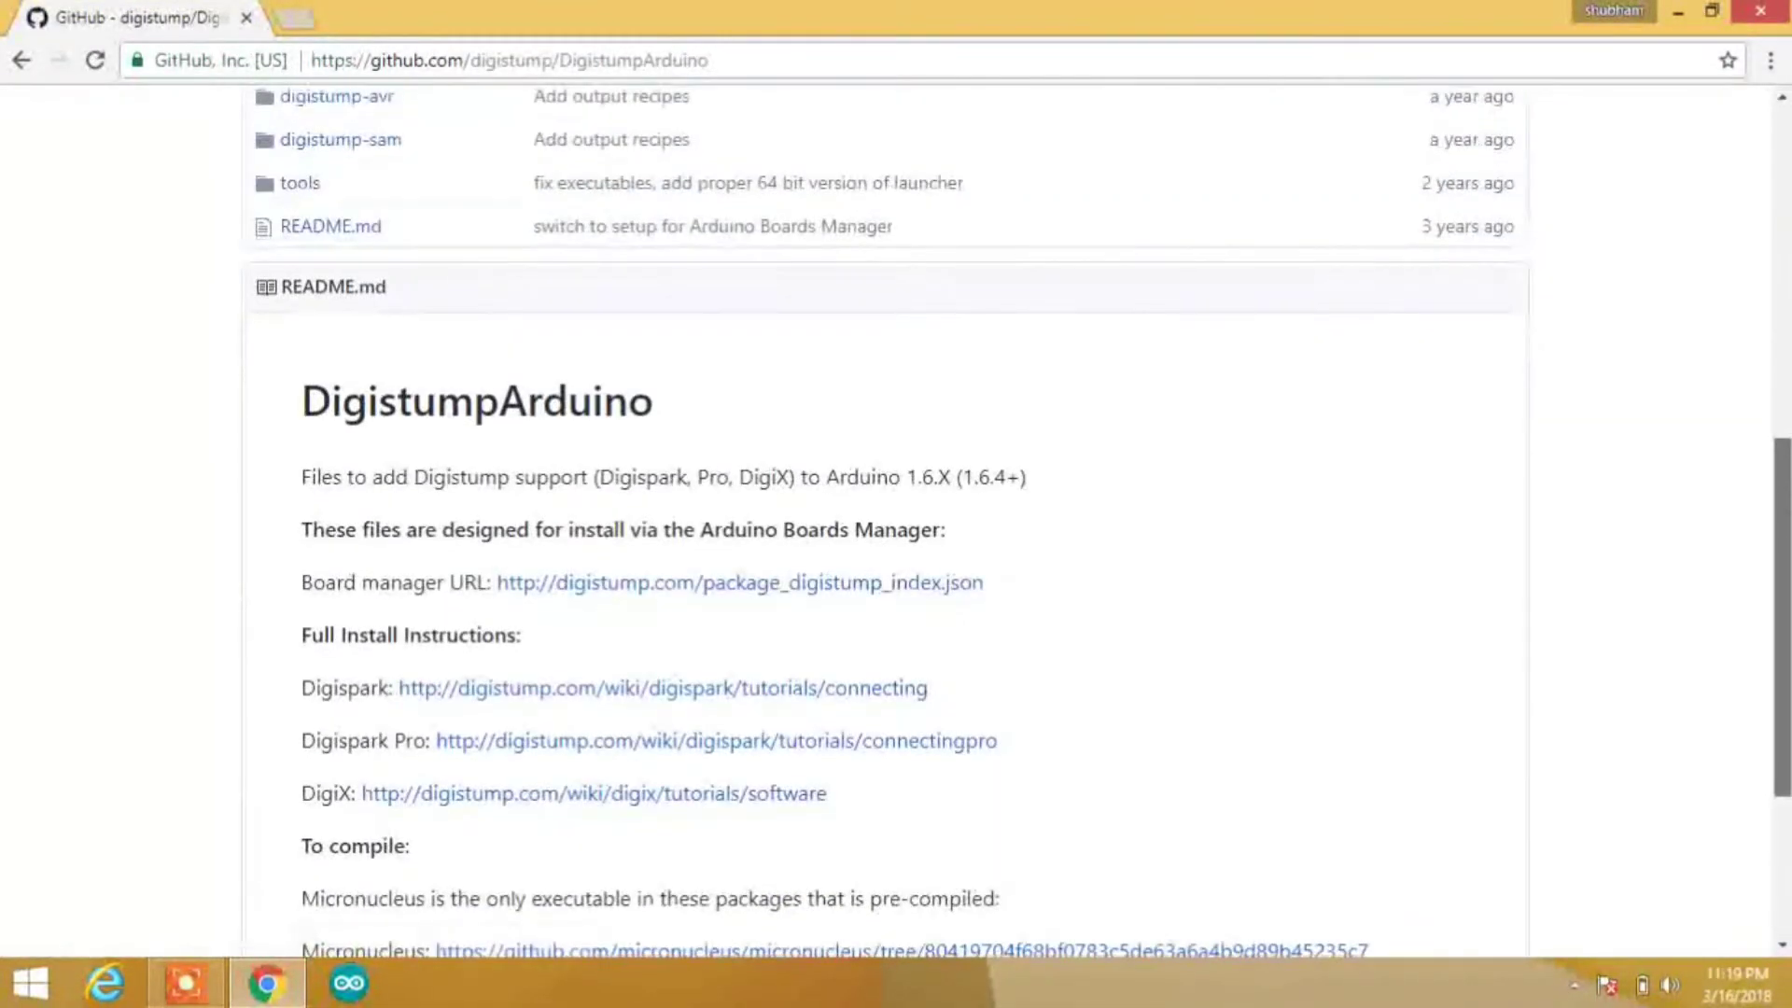
Select the Boards Manager URL in the DigistumpArduino README and copy it
{"action": "left_click_drag", "start_coordinate": [985, 585], "coordinate": [942, 588]}
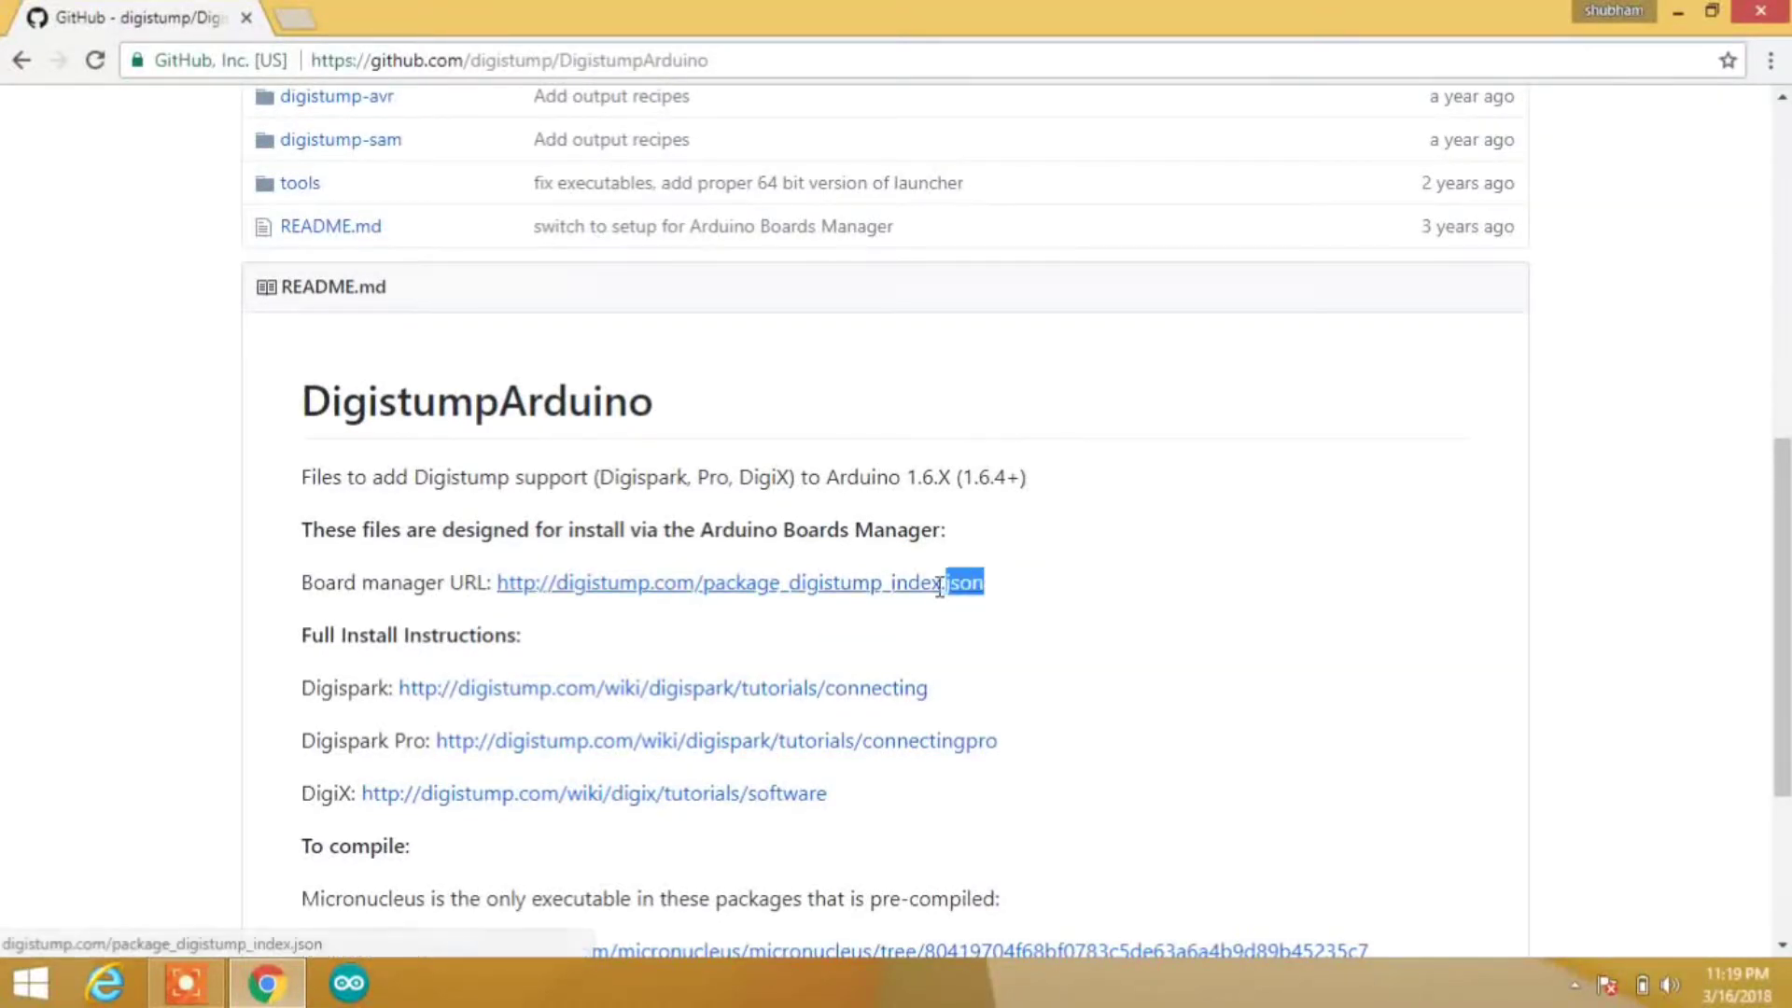
{"action": "left_click_drag", "start_coordinate": [803, 591], "coordinate": [498, 585]}
{"action": "right_click", "coordinate": [500, 589]}
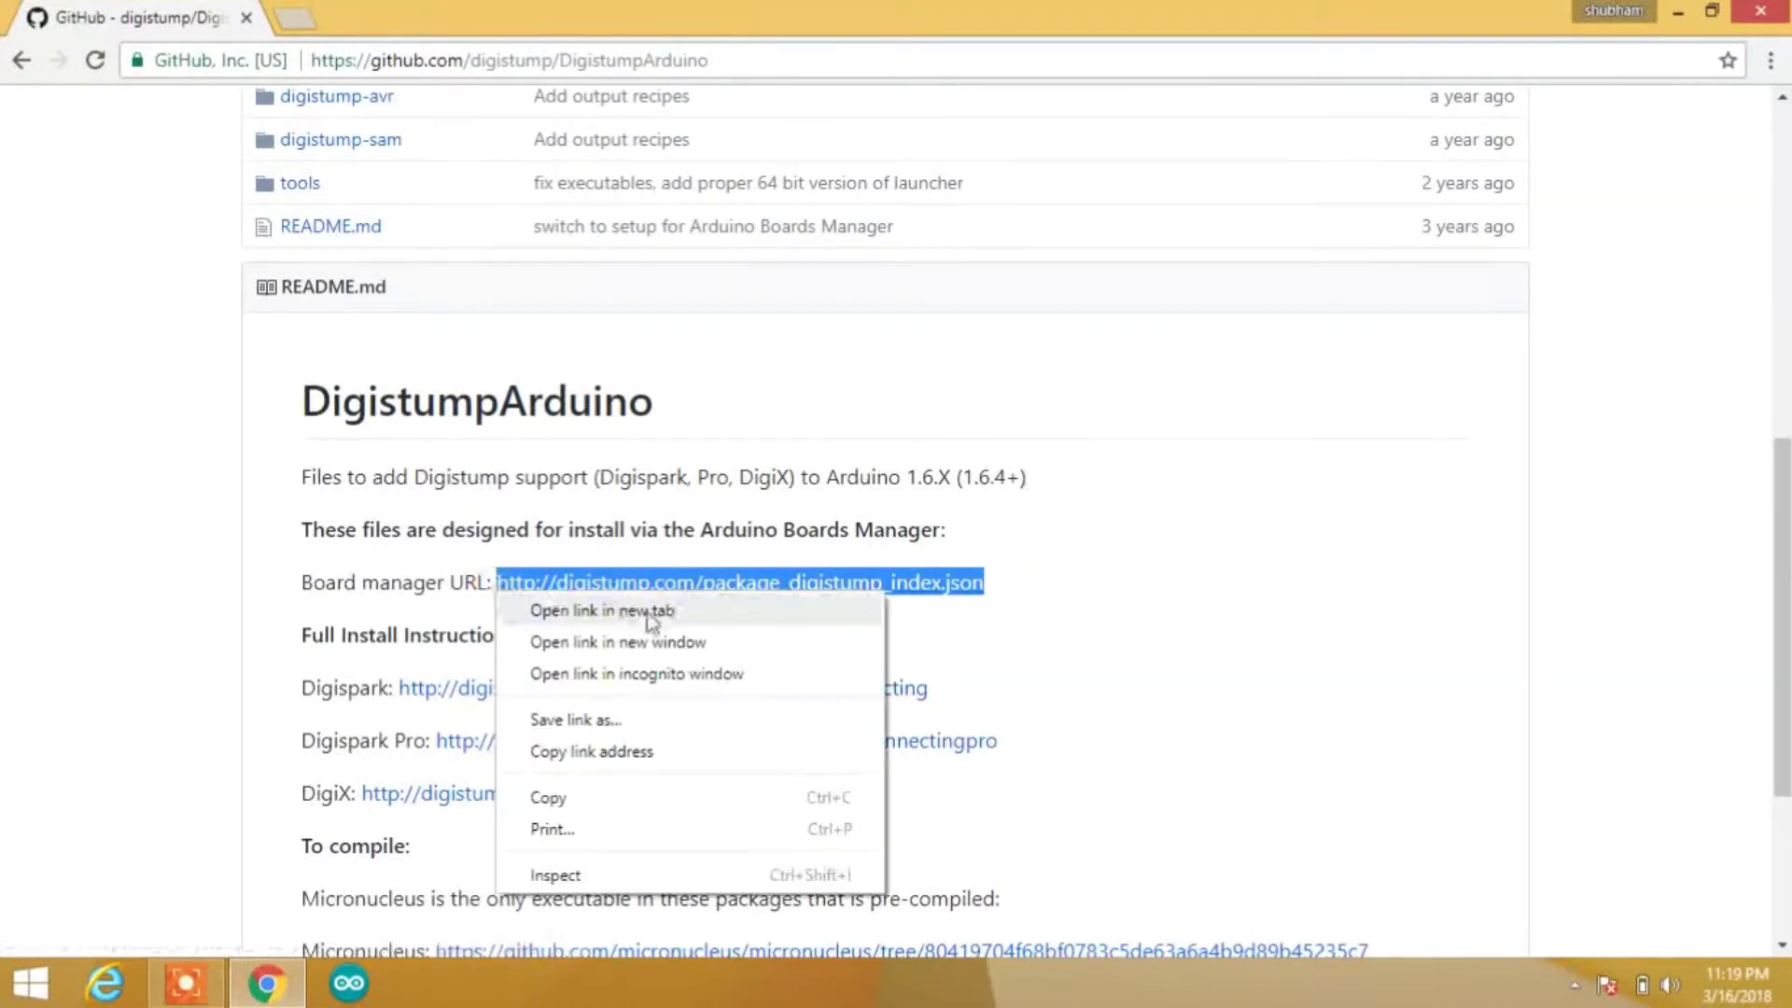
Paste the Digistump package URL into Additional Boards Manager URLs and save Preferences
{"action": "left_click", "coordinate": [575, 793]}
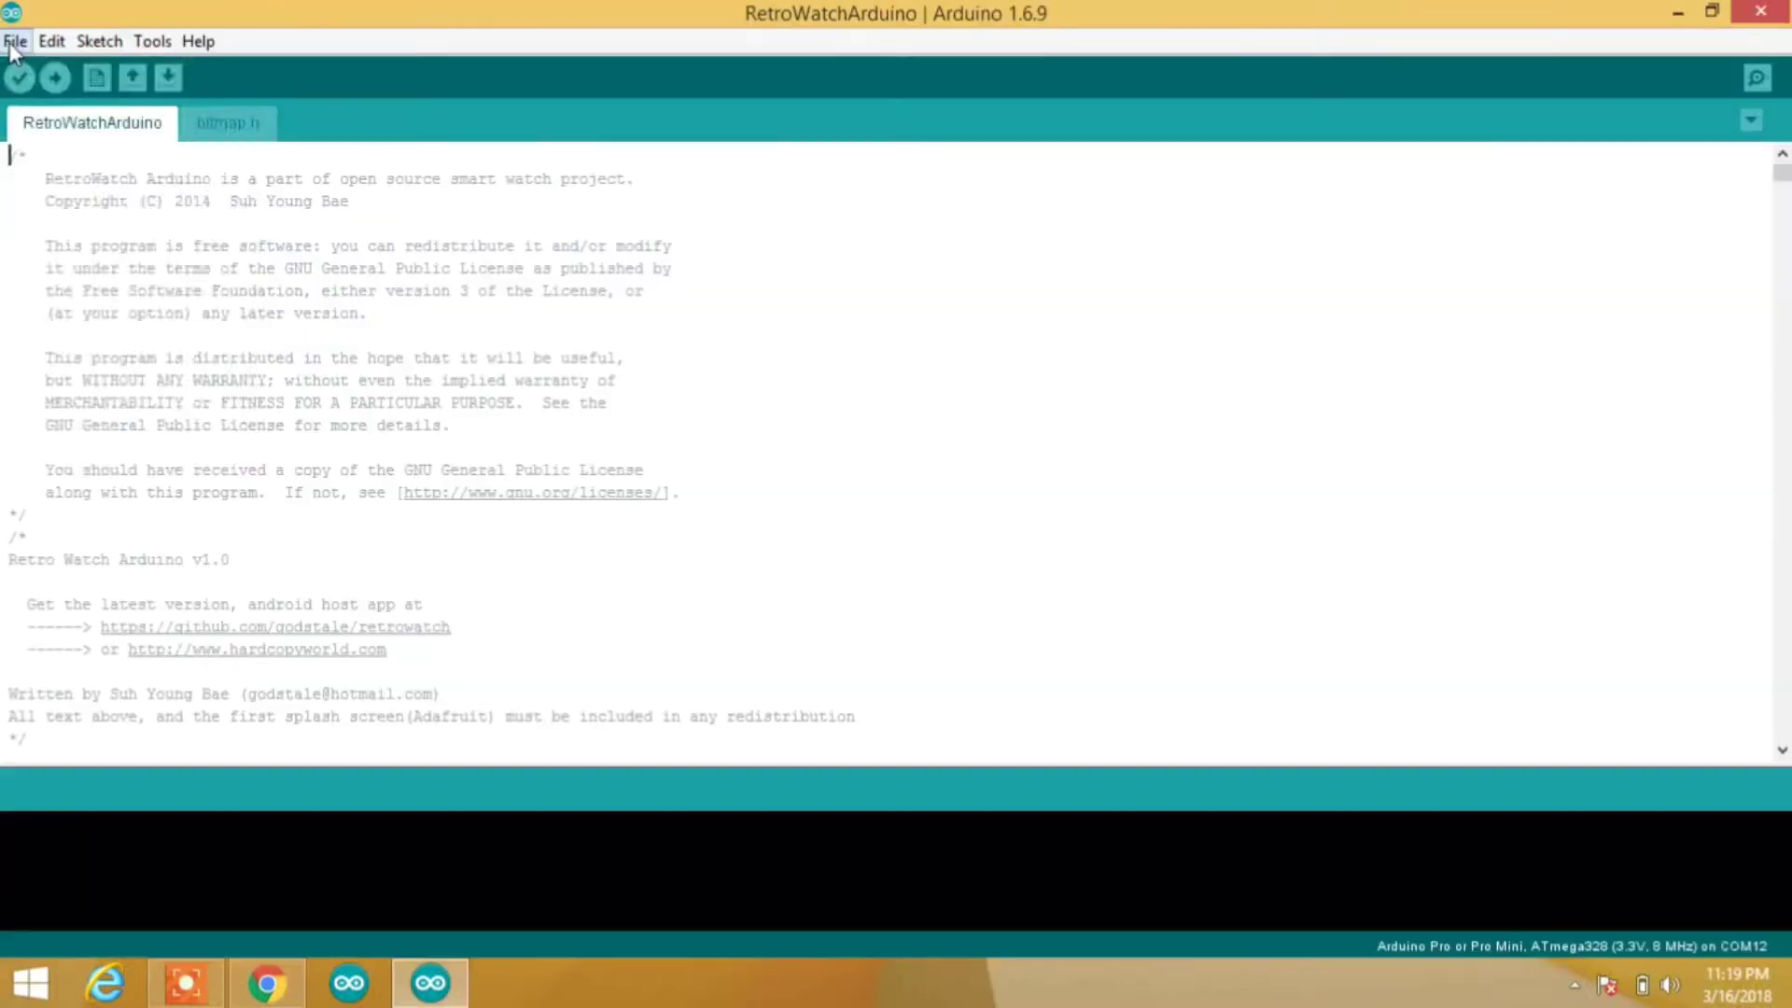
{"action": "left_click", "coordinate": [15, 41]}
{"action": "left_click", "coordinate": [165, 385]}
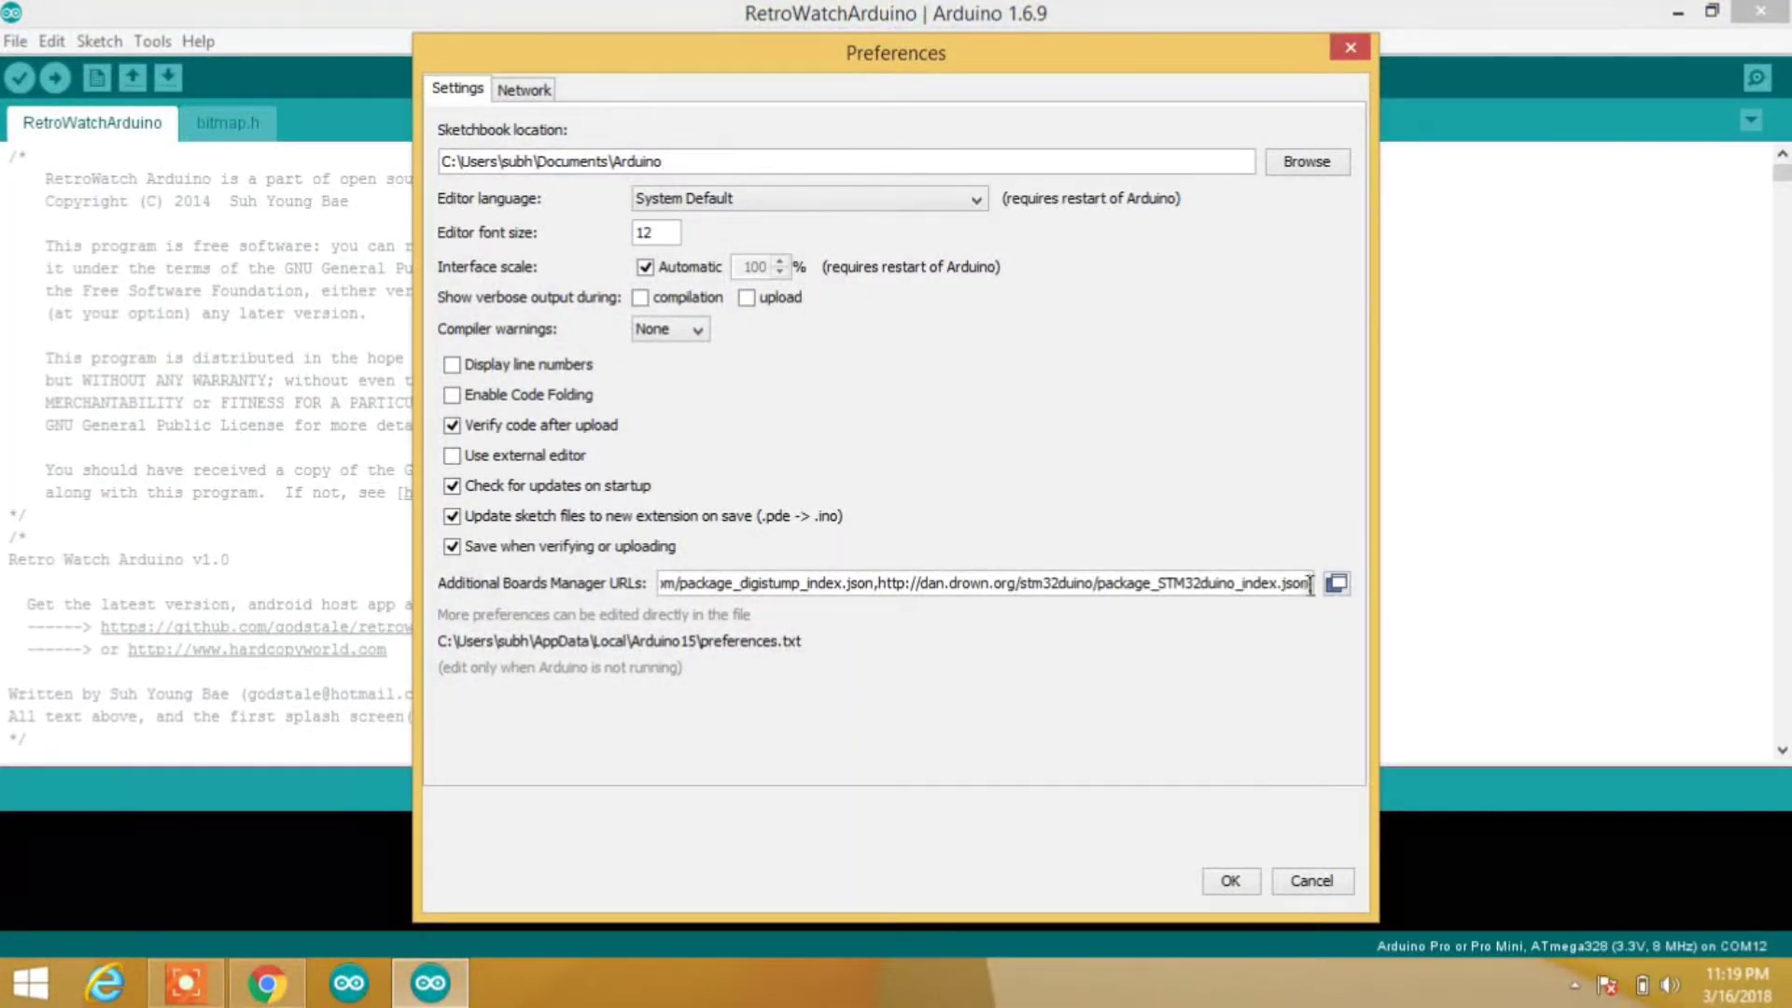
{"action": "type", "text": ","}
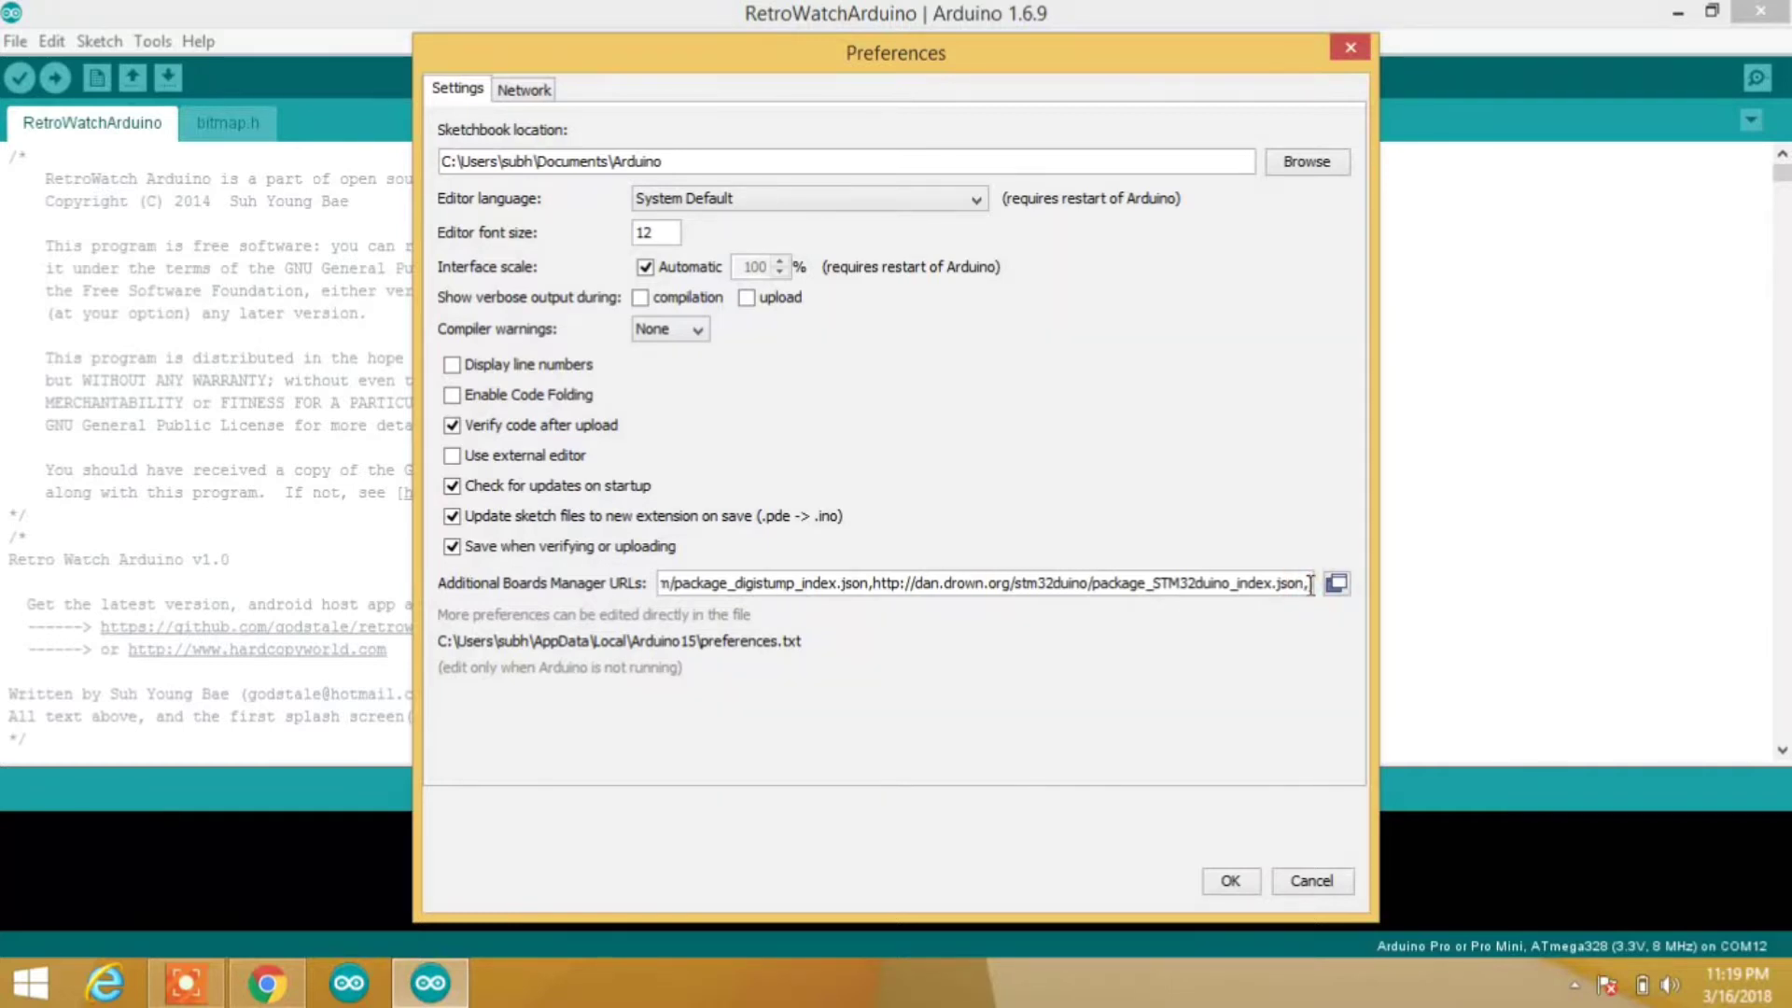
{"action": "key", "text": "ctrl+v"}
{"action": "left_click", "coordinate": [1256, 882]}
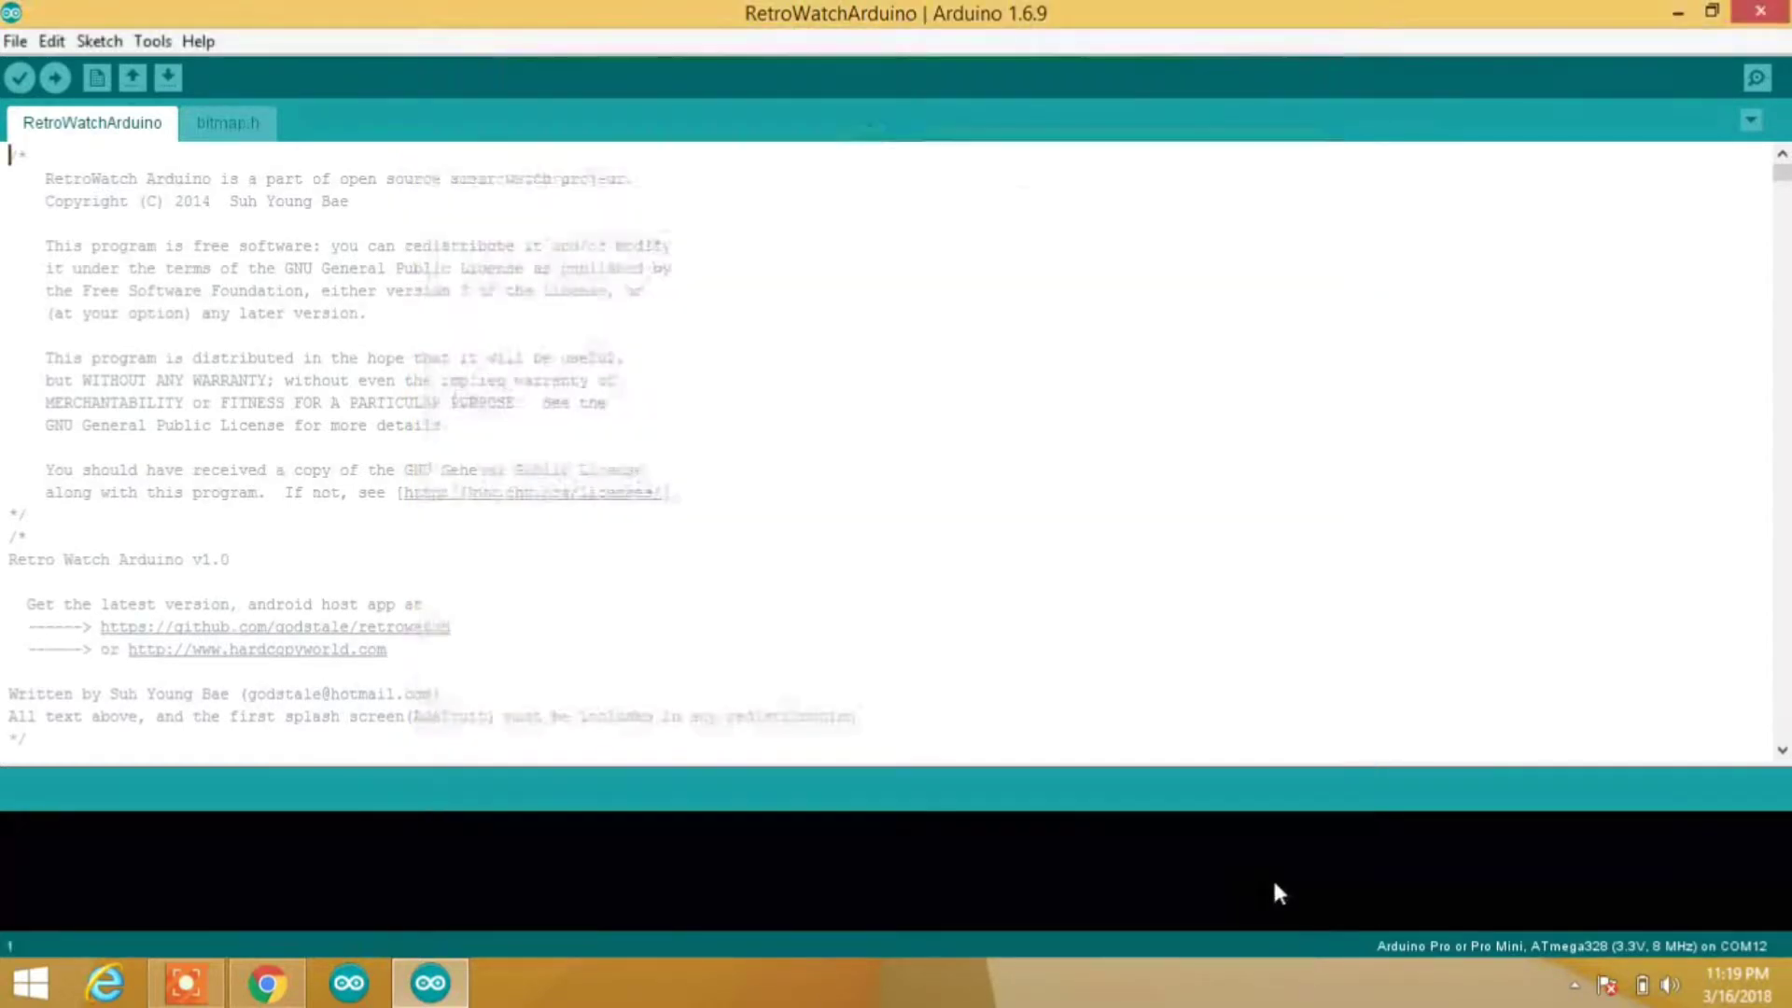
{"action": "left_click", "coordinate": [153, 41]}
{"action": "mouse_move", "coordinate": [286, 231]}
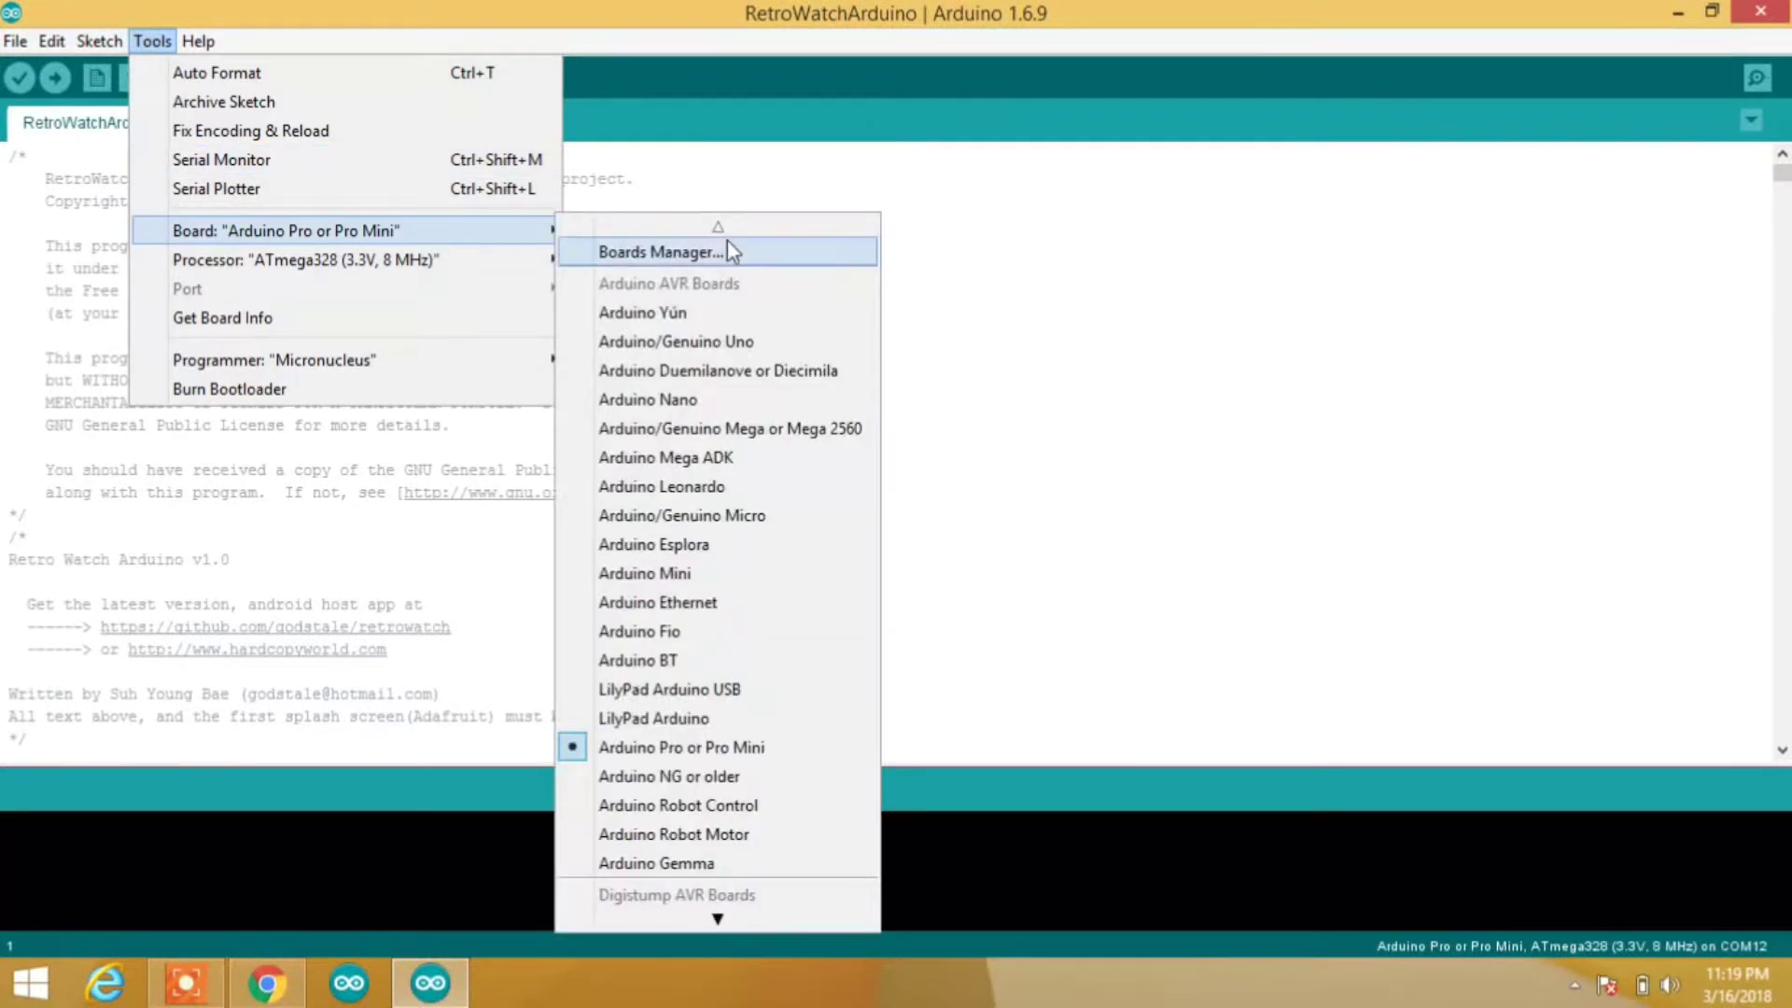
{"action": "left_click", "coordinate": [726, 242]}
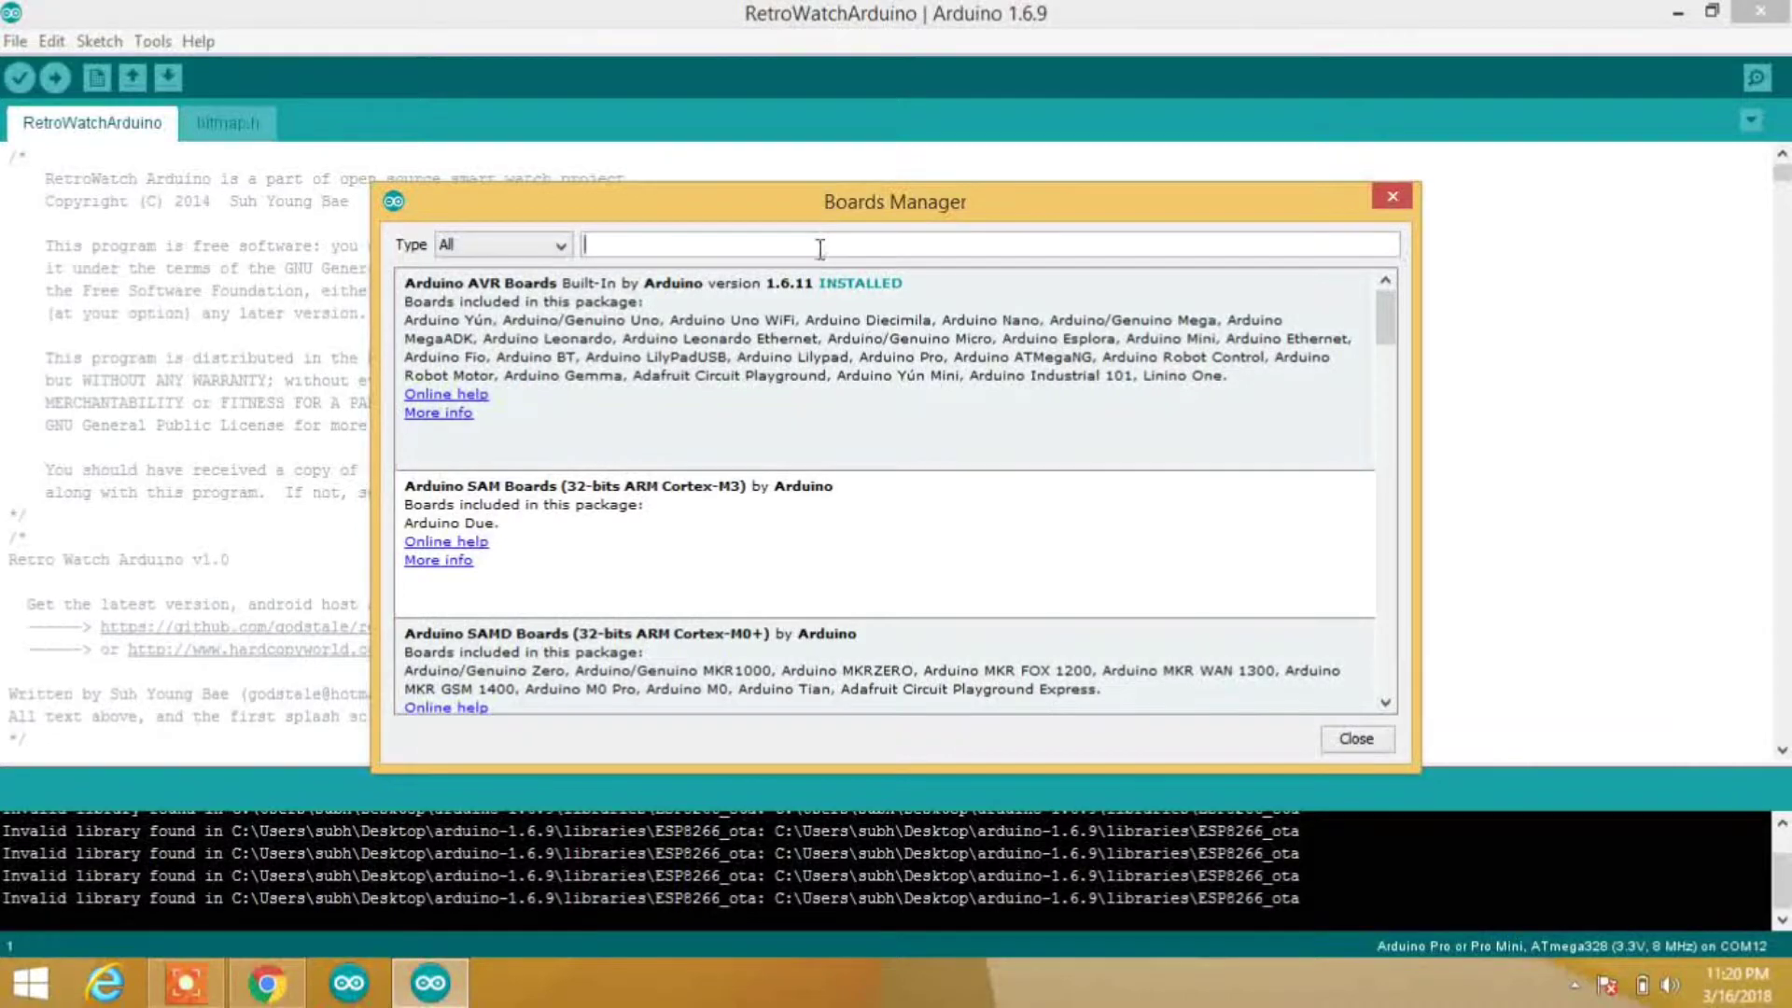
{"action": "type", "text": "digispark"}
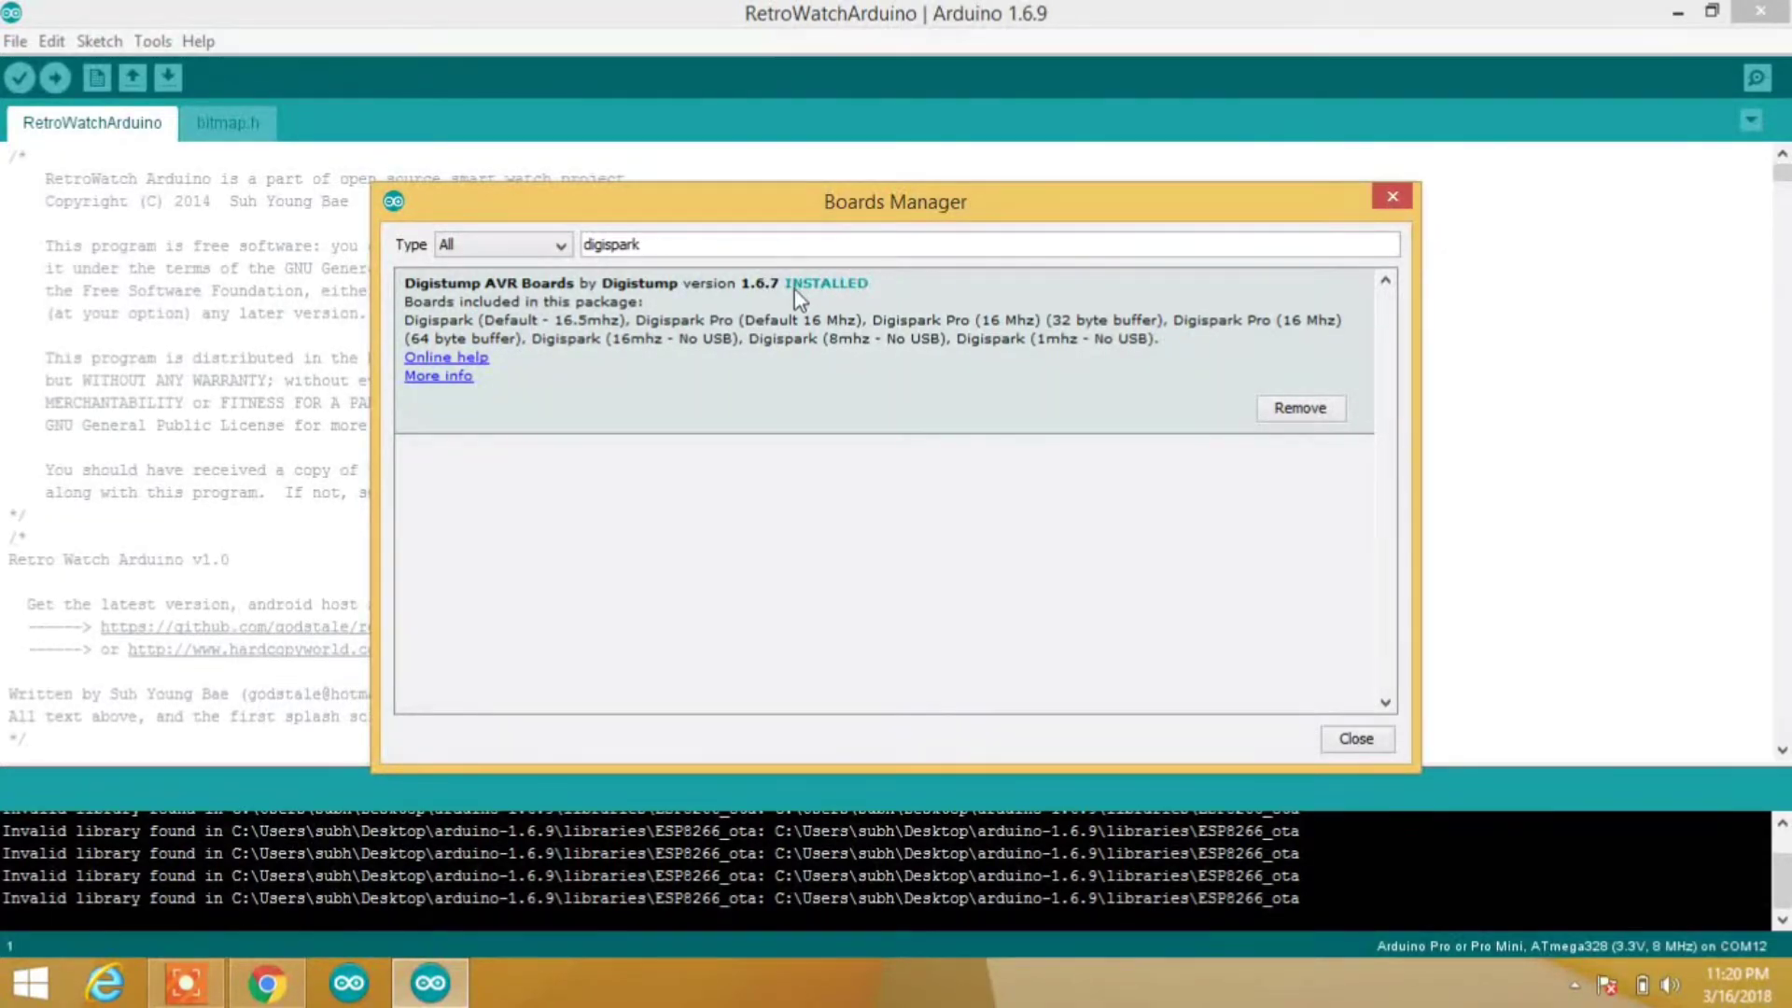
{"action": "left_click", "coordinate": [1354, 742]}
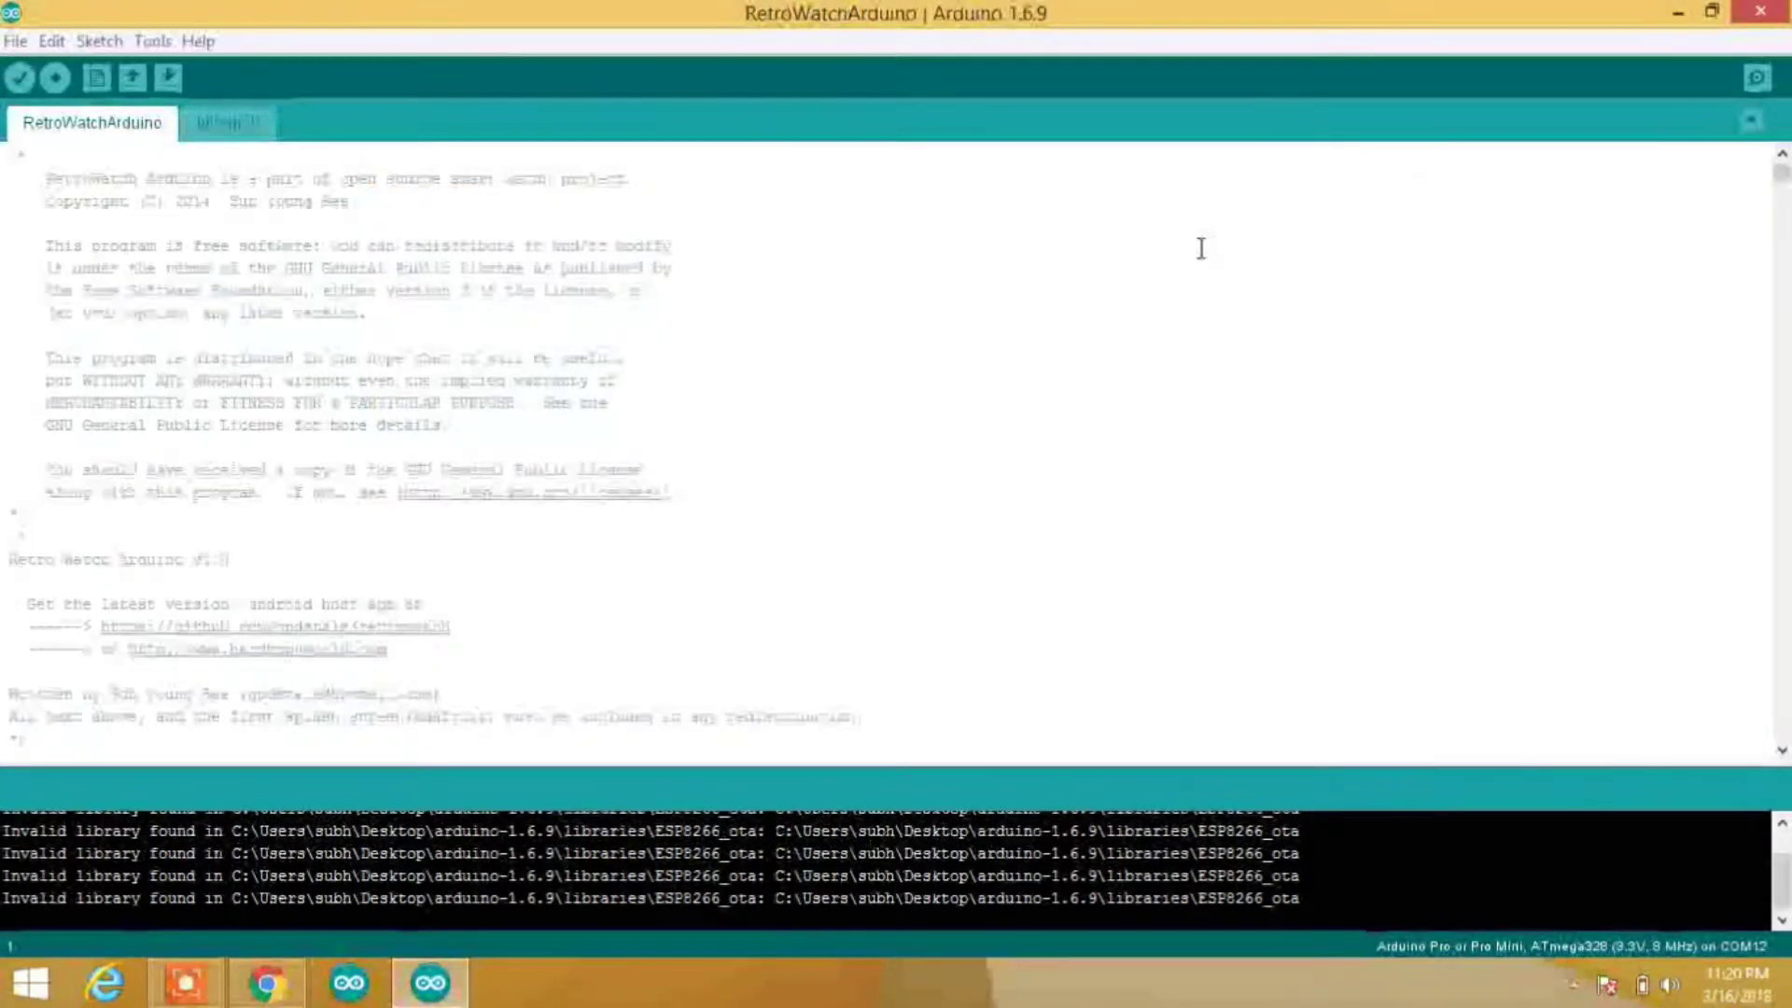
Select Digispark (Default - 16.5mhz) as the board and confirm Micronucleus as programmer
{"action": "left_click", "coordinate": [150, 42]}
{"action": "mouse_move", "coordinate": [285, 231]}
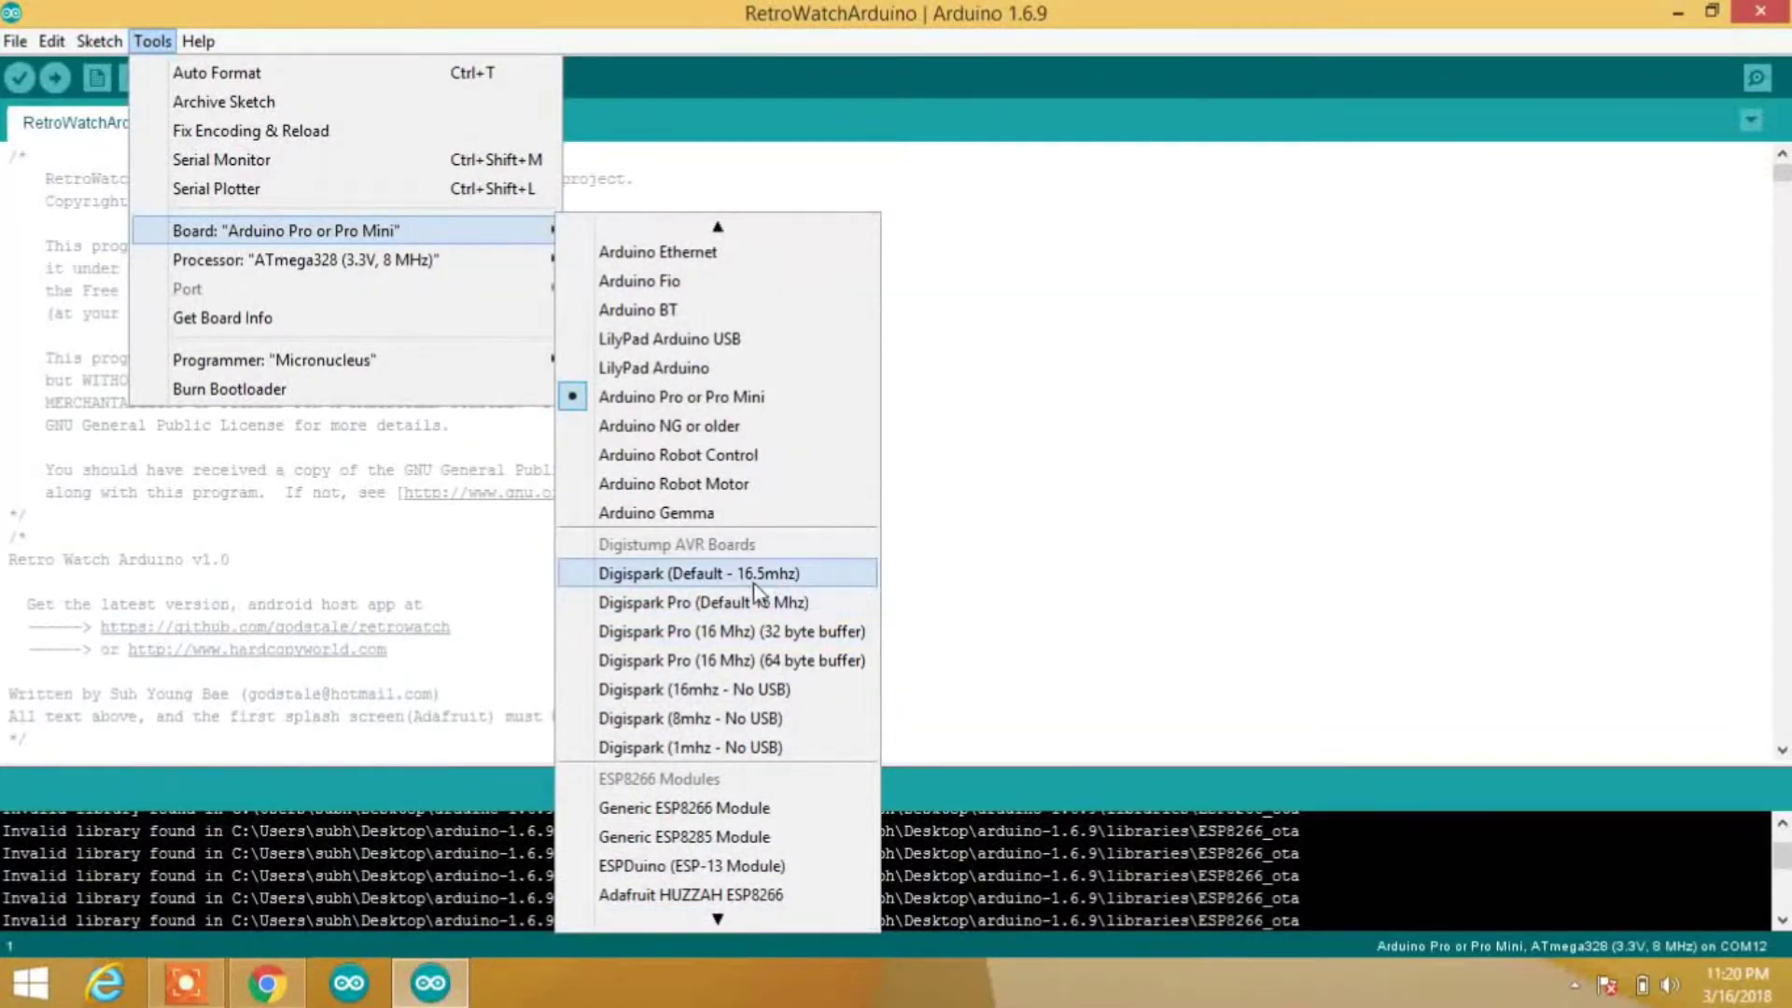
{"action": "left_click", "coordinate": [754, 575]}
{"action": "left_click", "coordinate": [149, 42]}
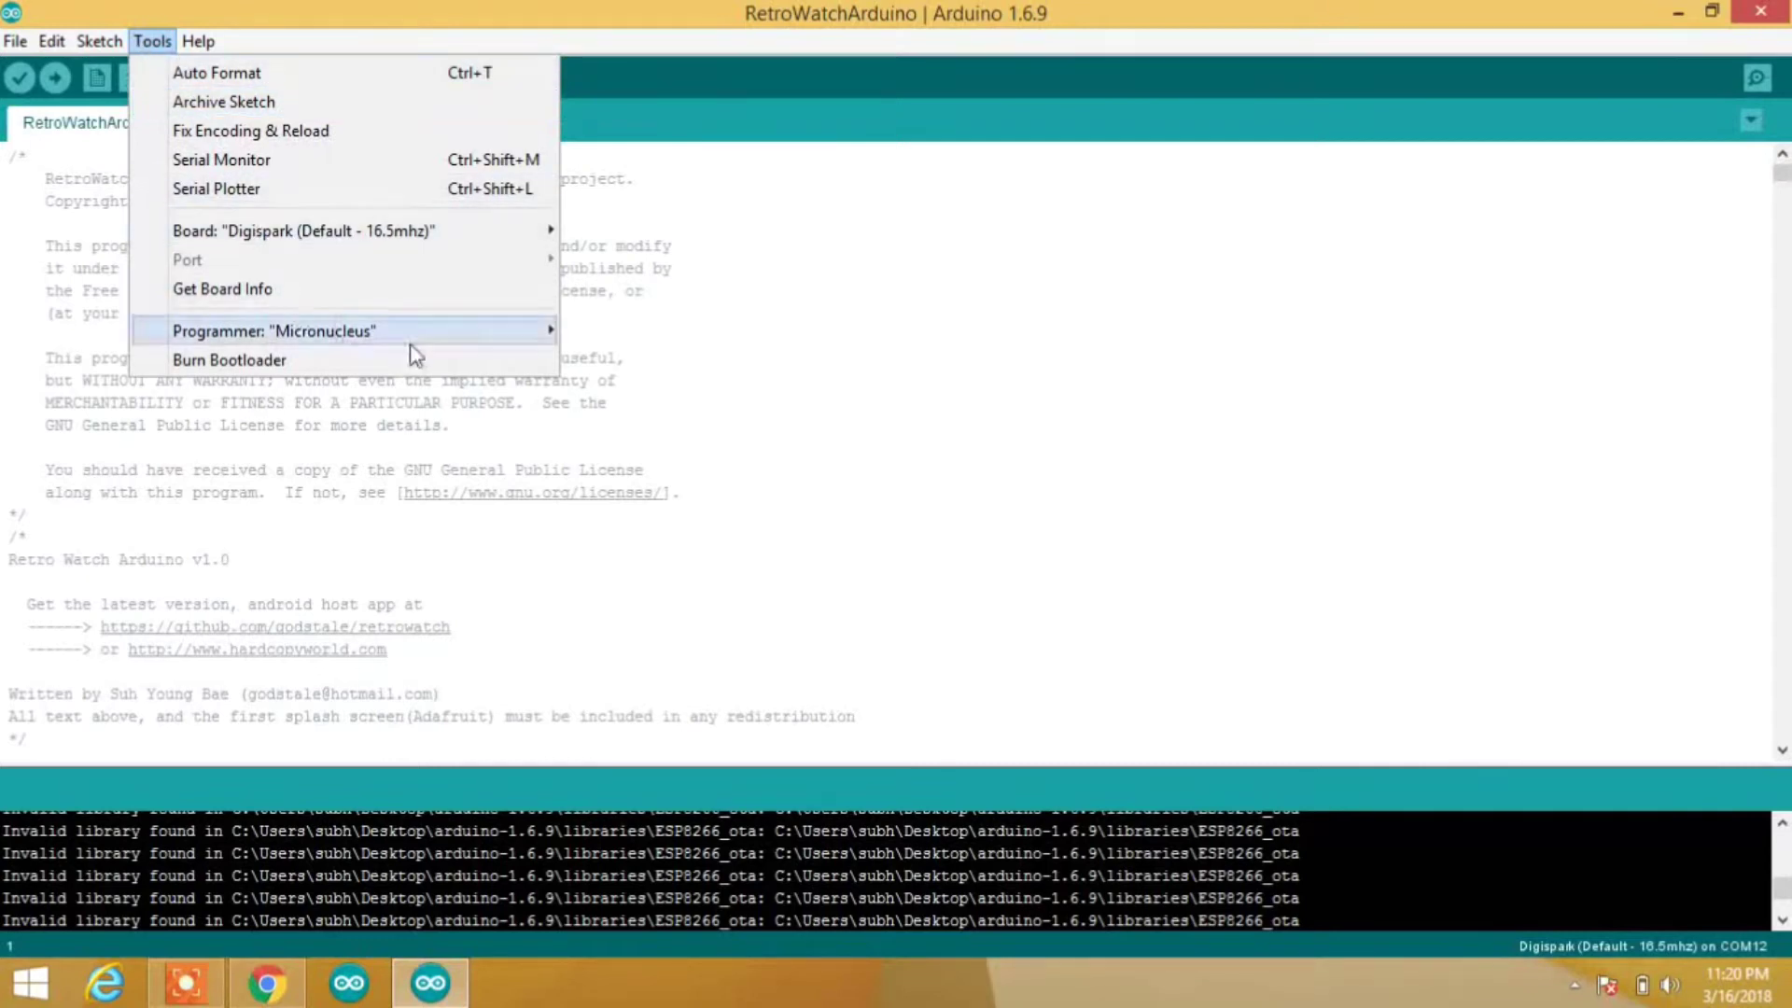
{"action": "mouse_move", "coordinate": [274, 360]}
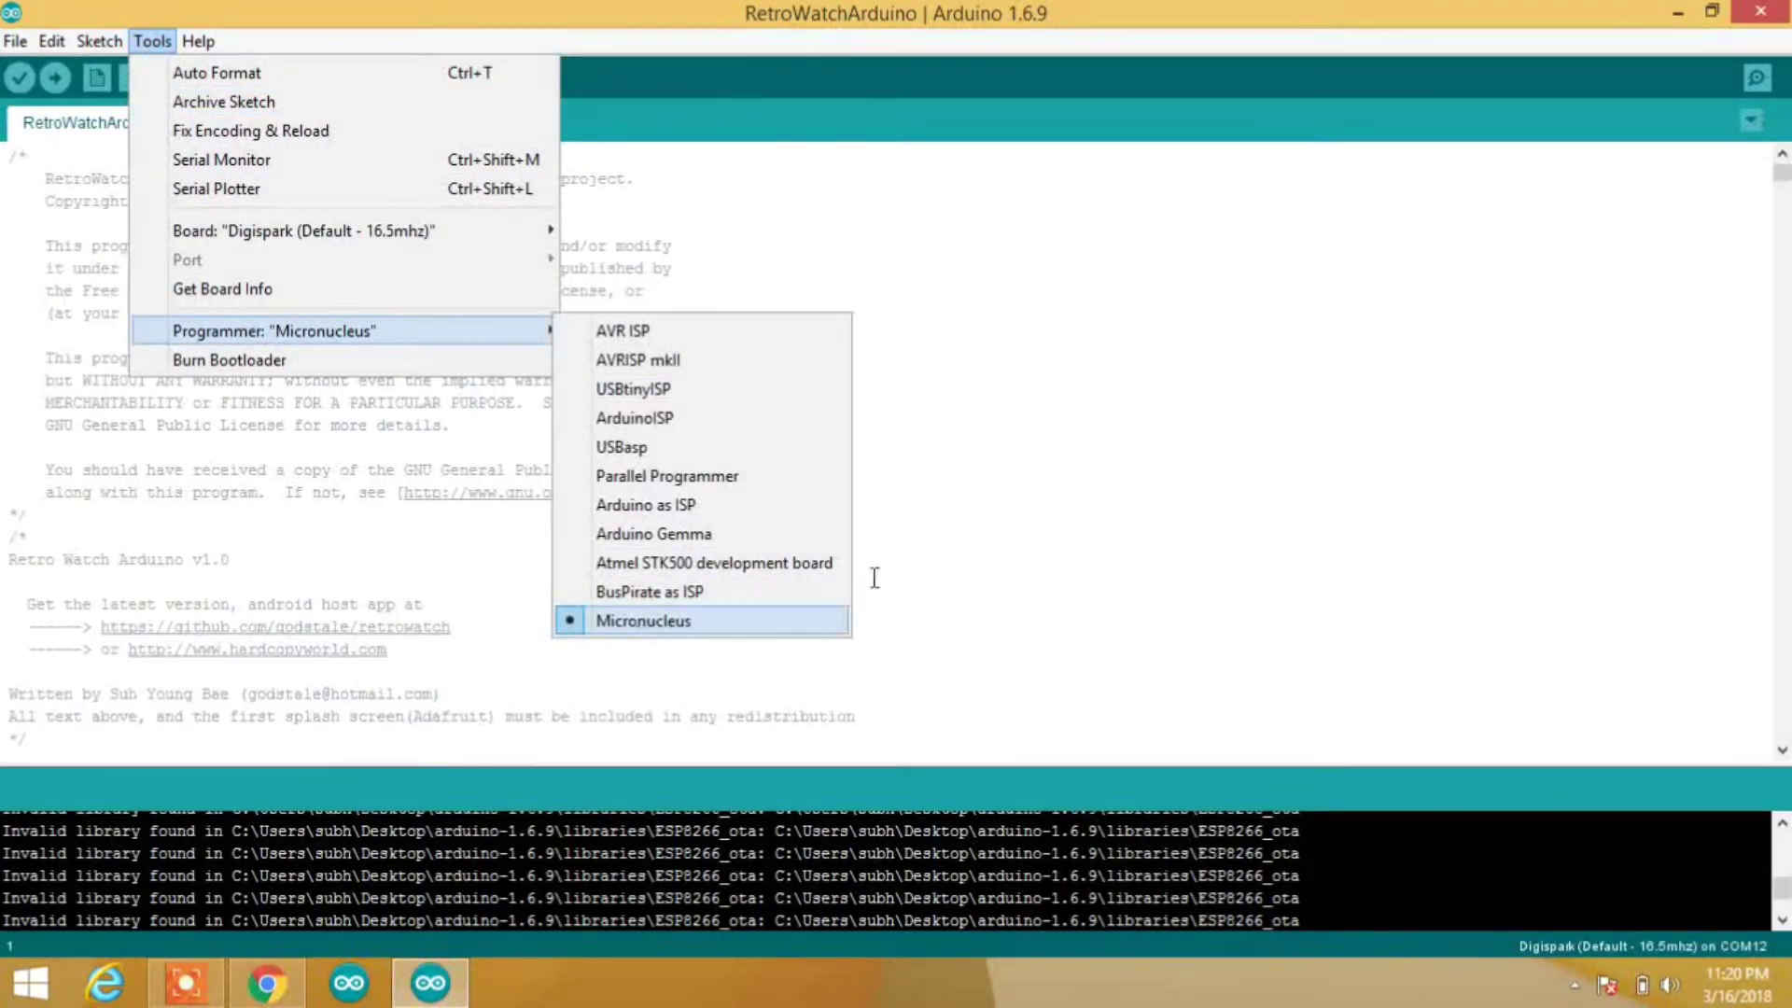
{"action": "left_click", "coordinate": [1300, 500]}
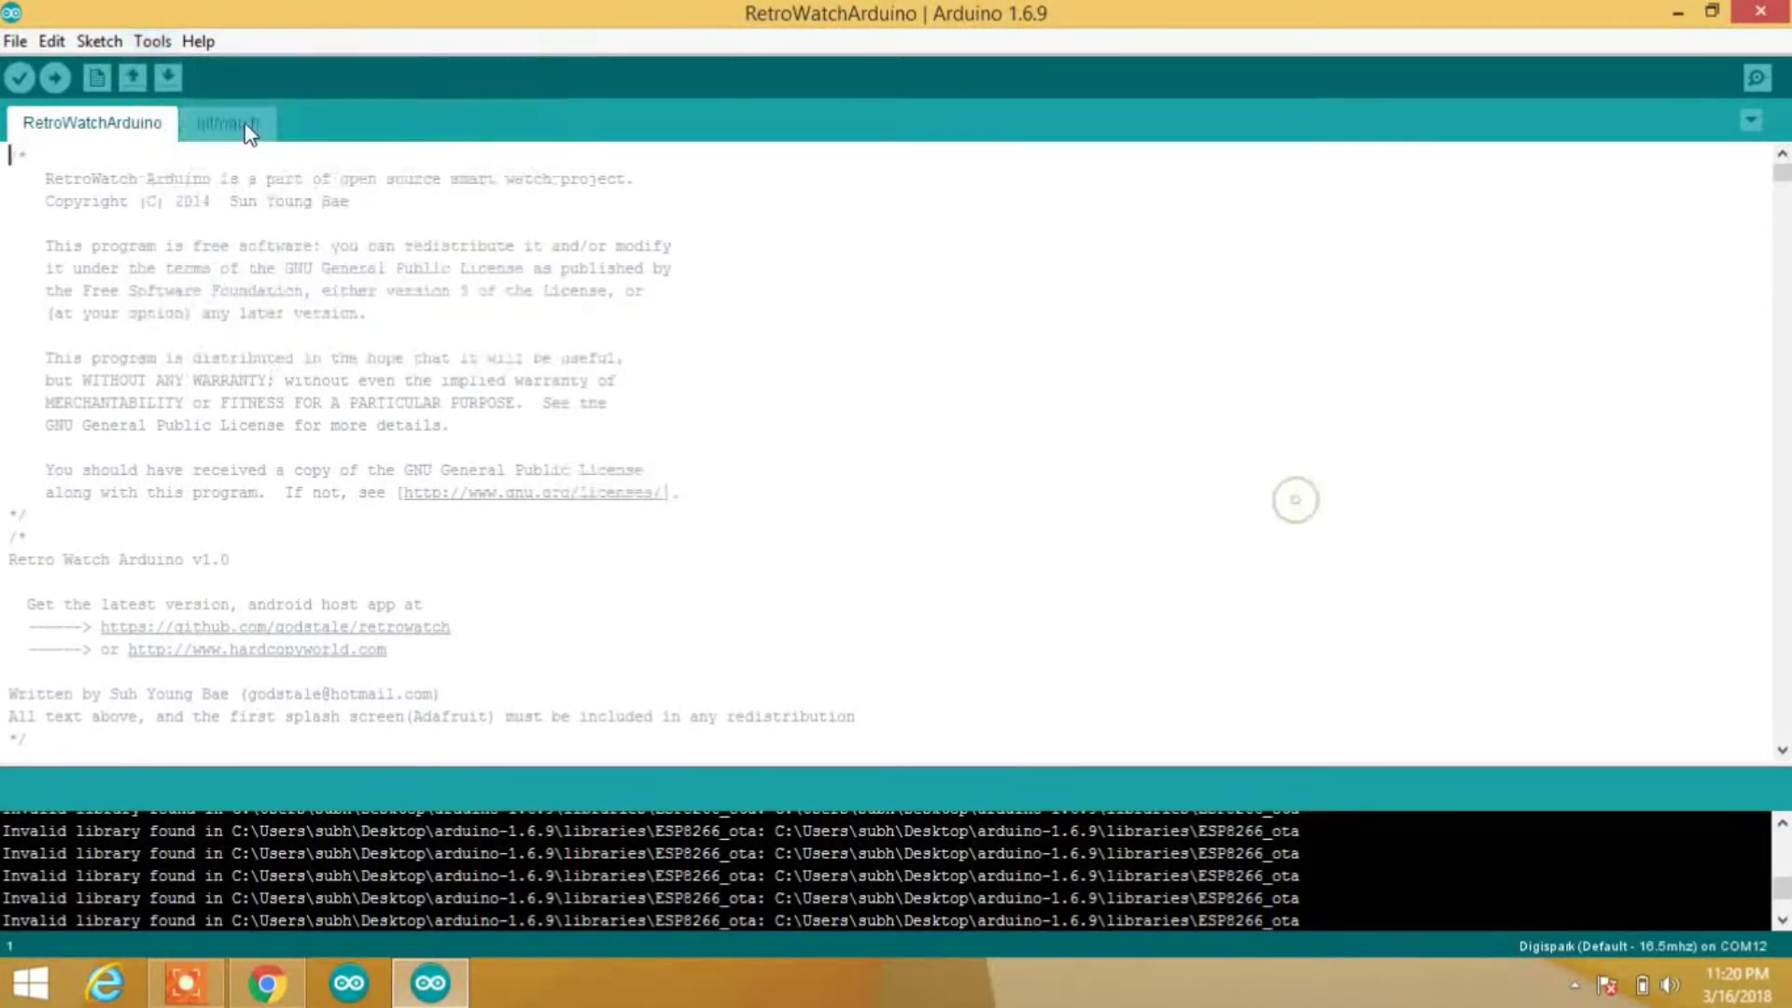
Open the DigisparkKeyboard 'Keyboard' example and minimize the RetroWatchArduino window
{"action": "left_click", "coordinate": [15, 40]}
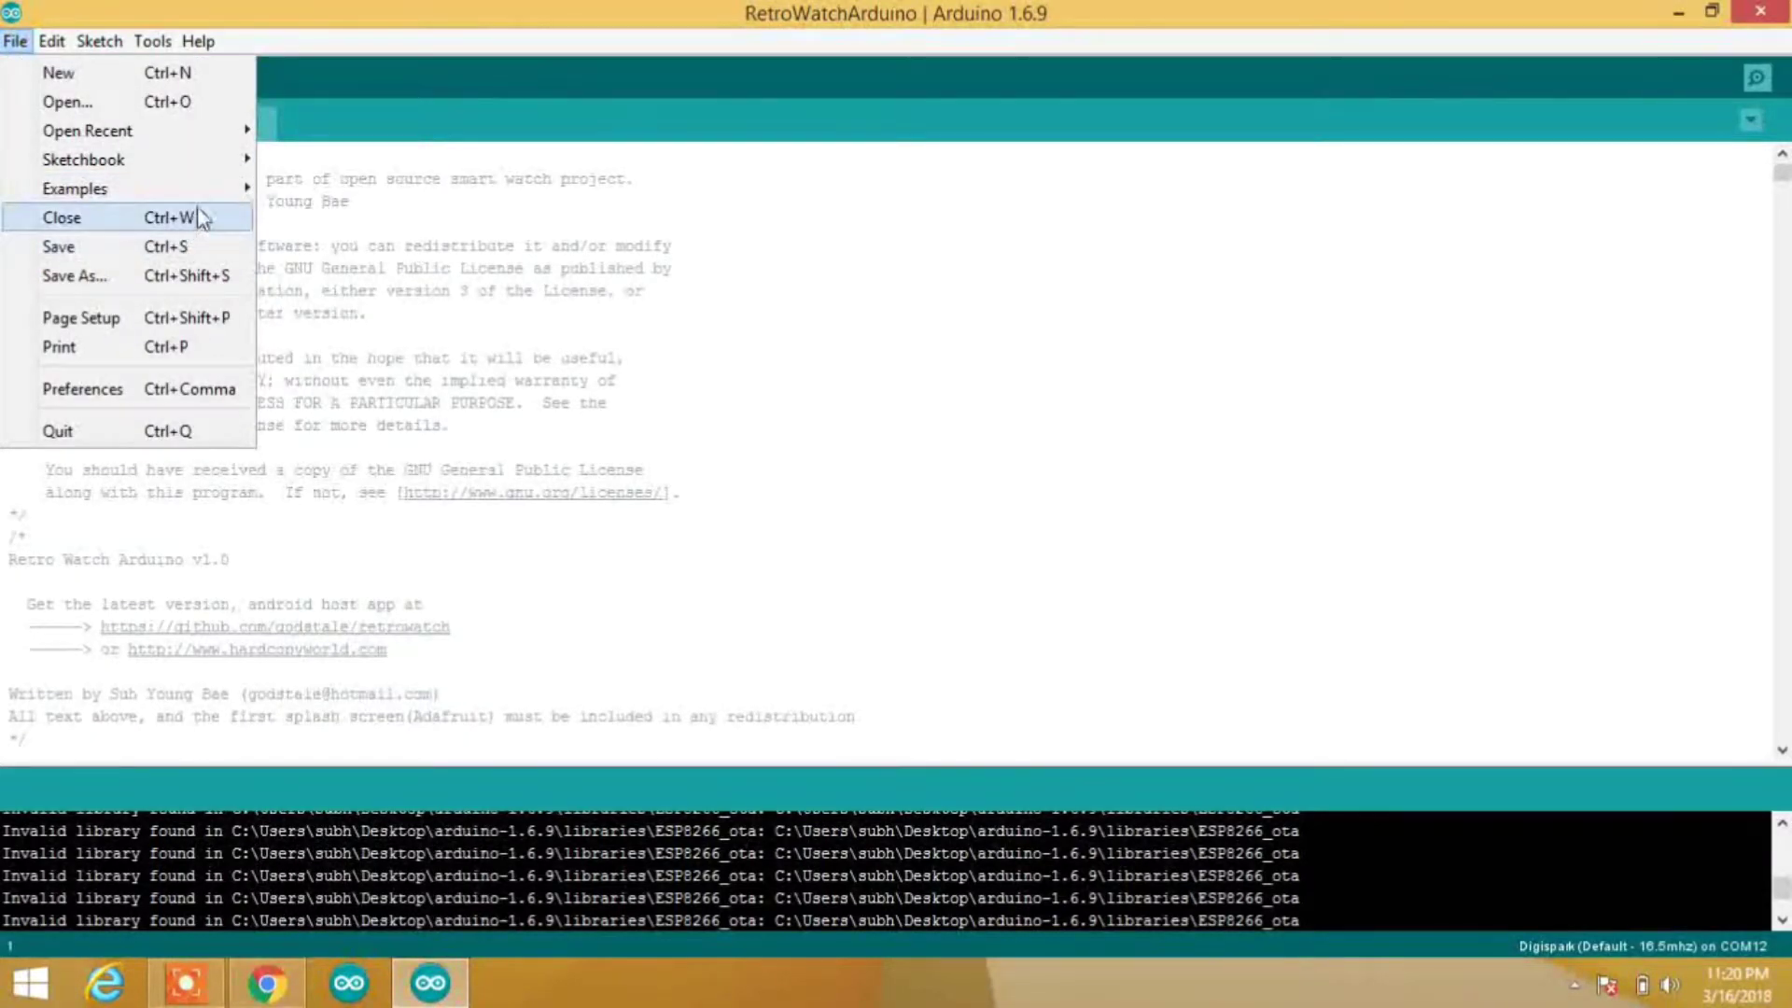
{"action": "mouse_move", "coordinate": [75, 188]}
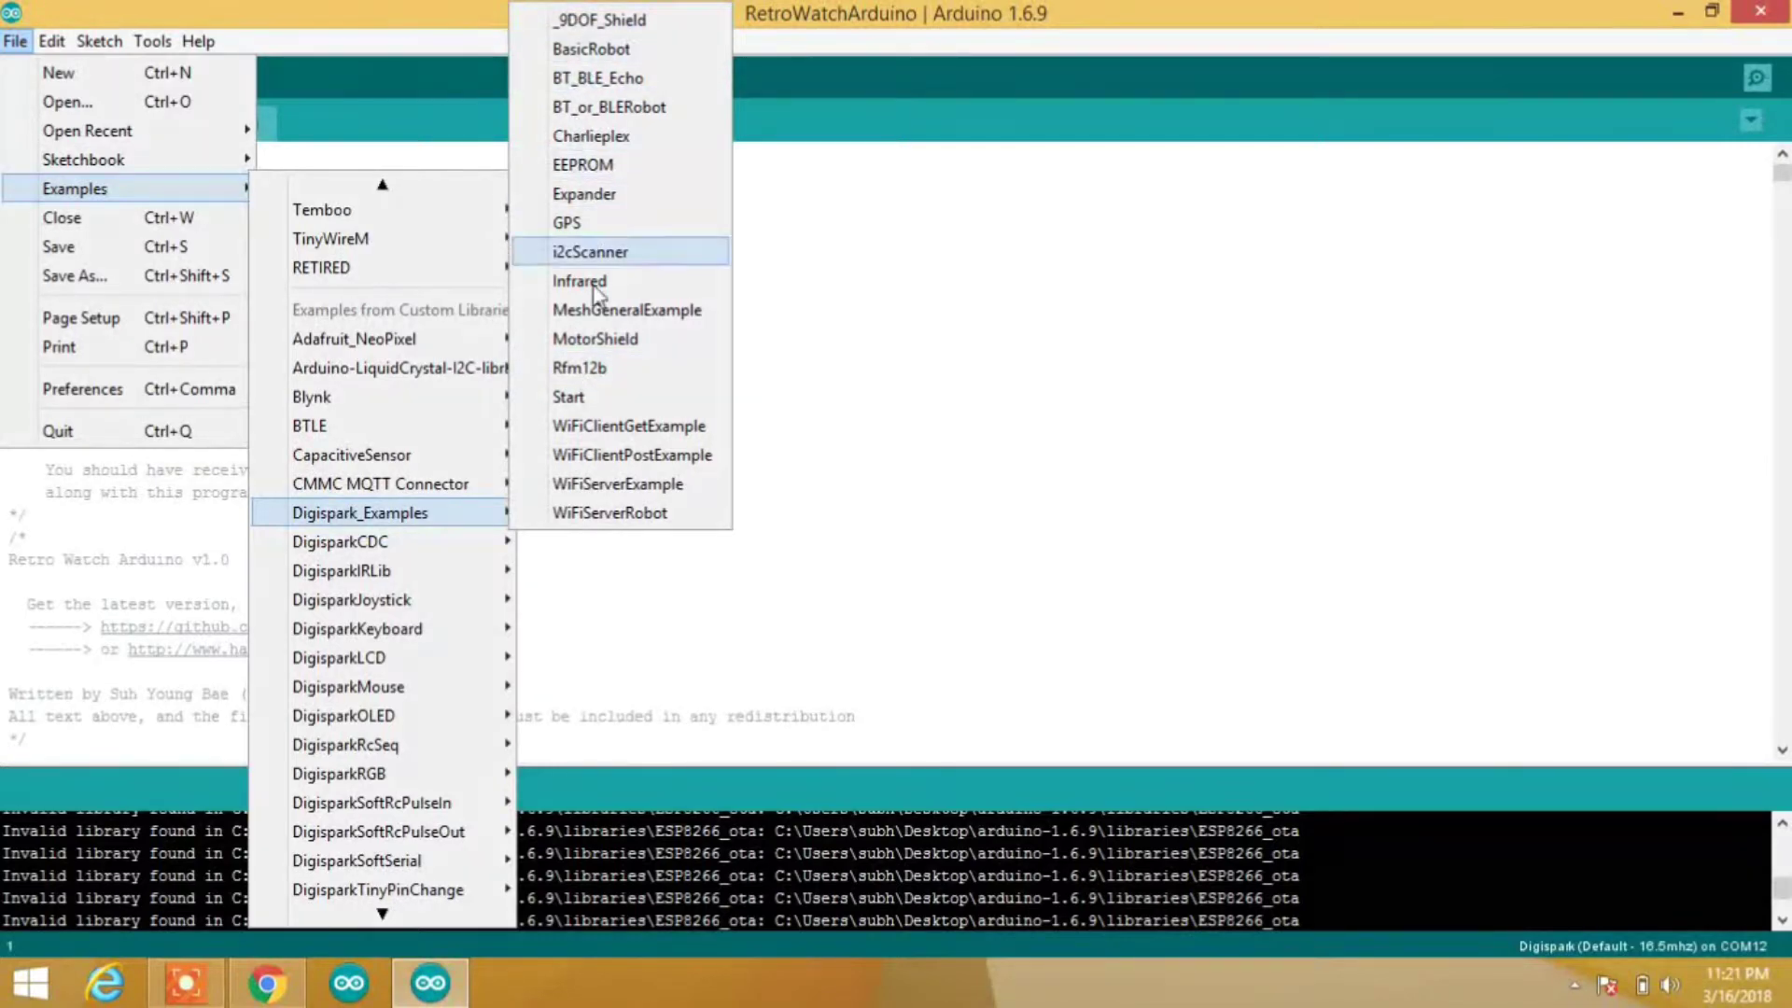
{"action": "mouse_move", "coordinate": [357, 629]}
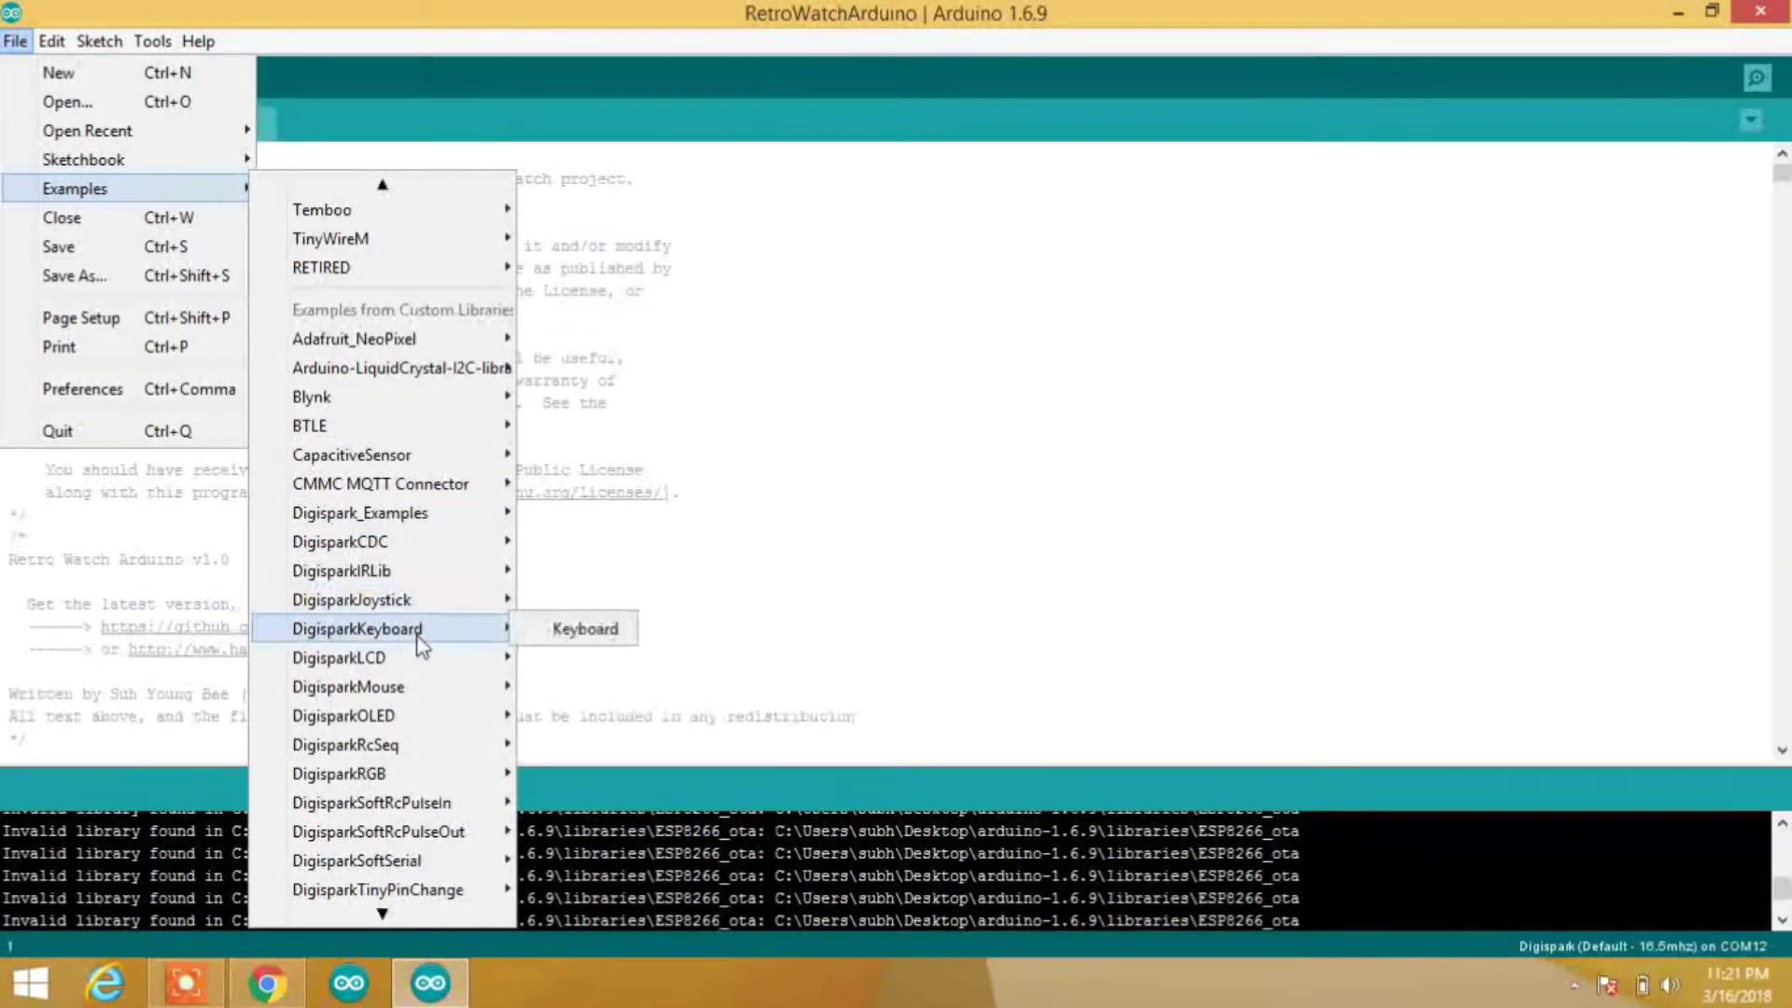
{"action": "left_click", "coordinate": [560, 630]}
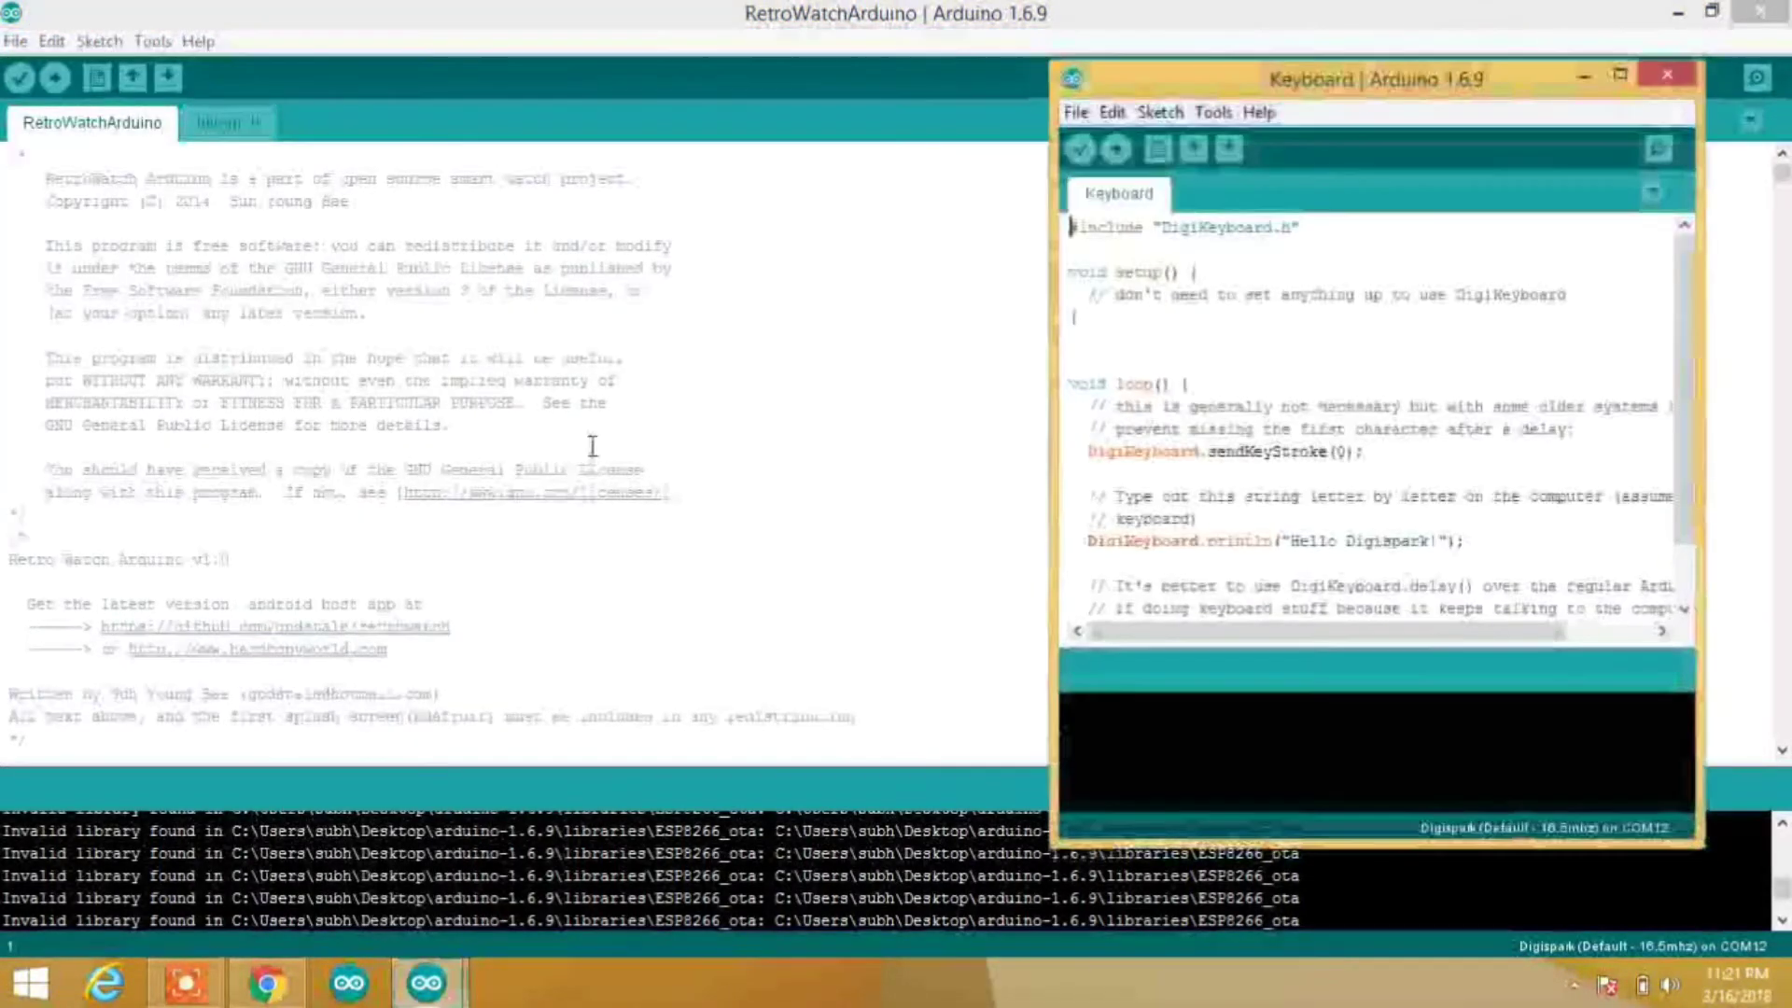
{"action": "left_click", "coordinate": [1678, 12]}
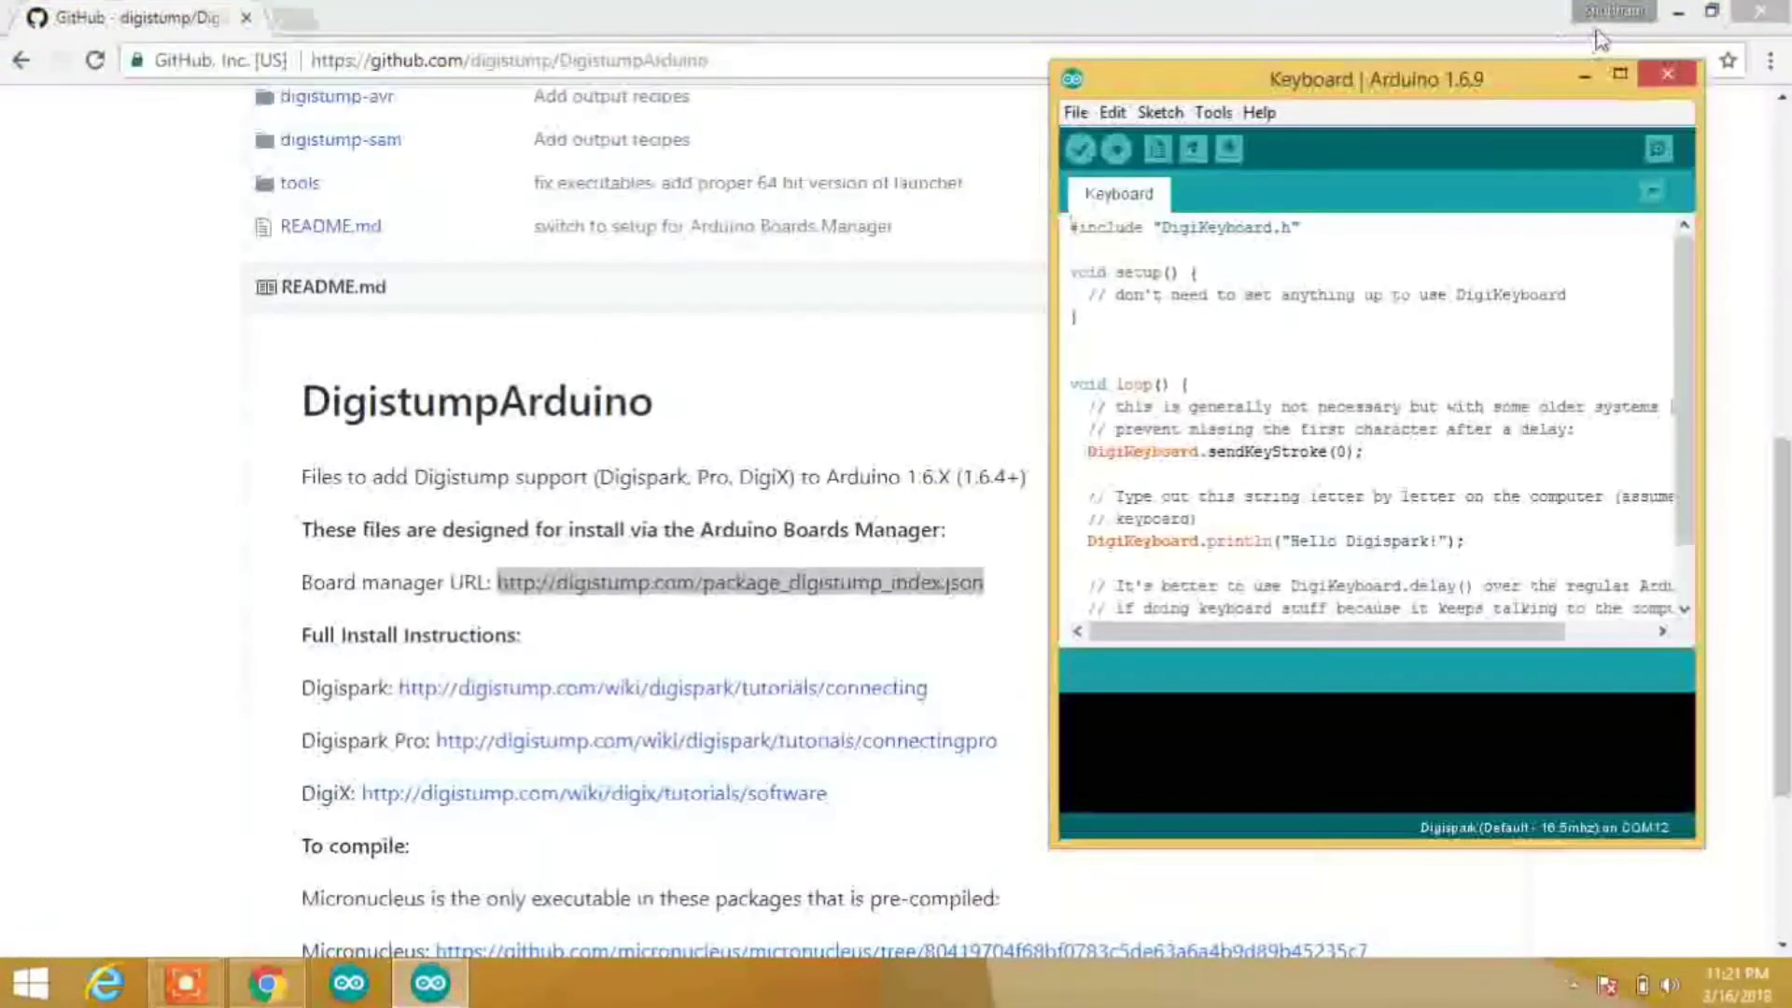
Minimize Chrome and check the Keyboard sketch's board settings under Tools
{"action": "left_click", "coordinate": [1678, 12]}
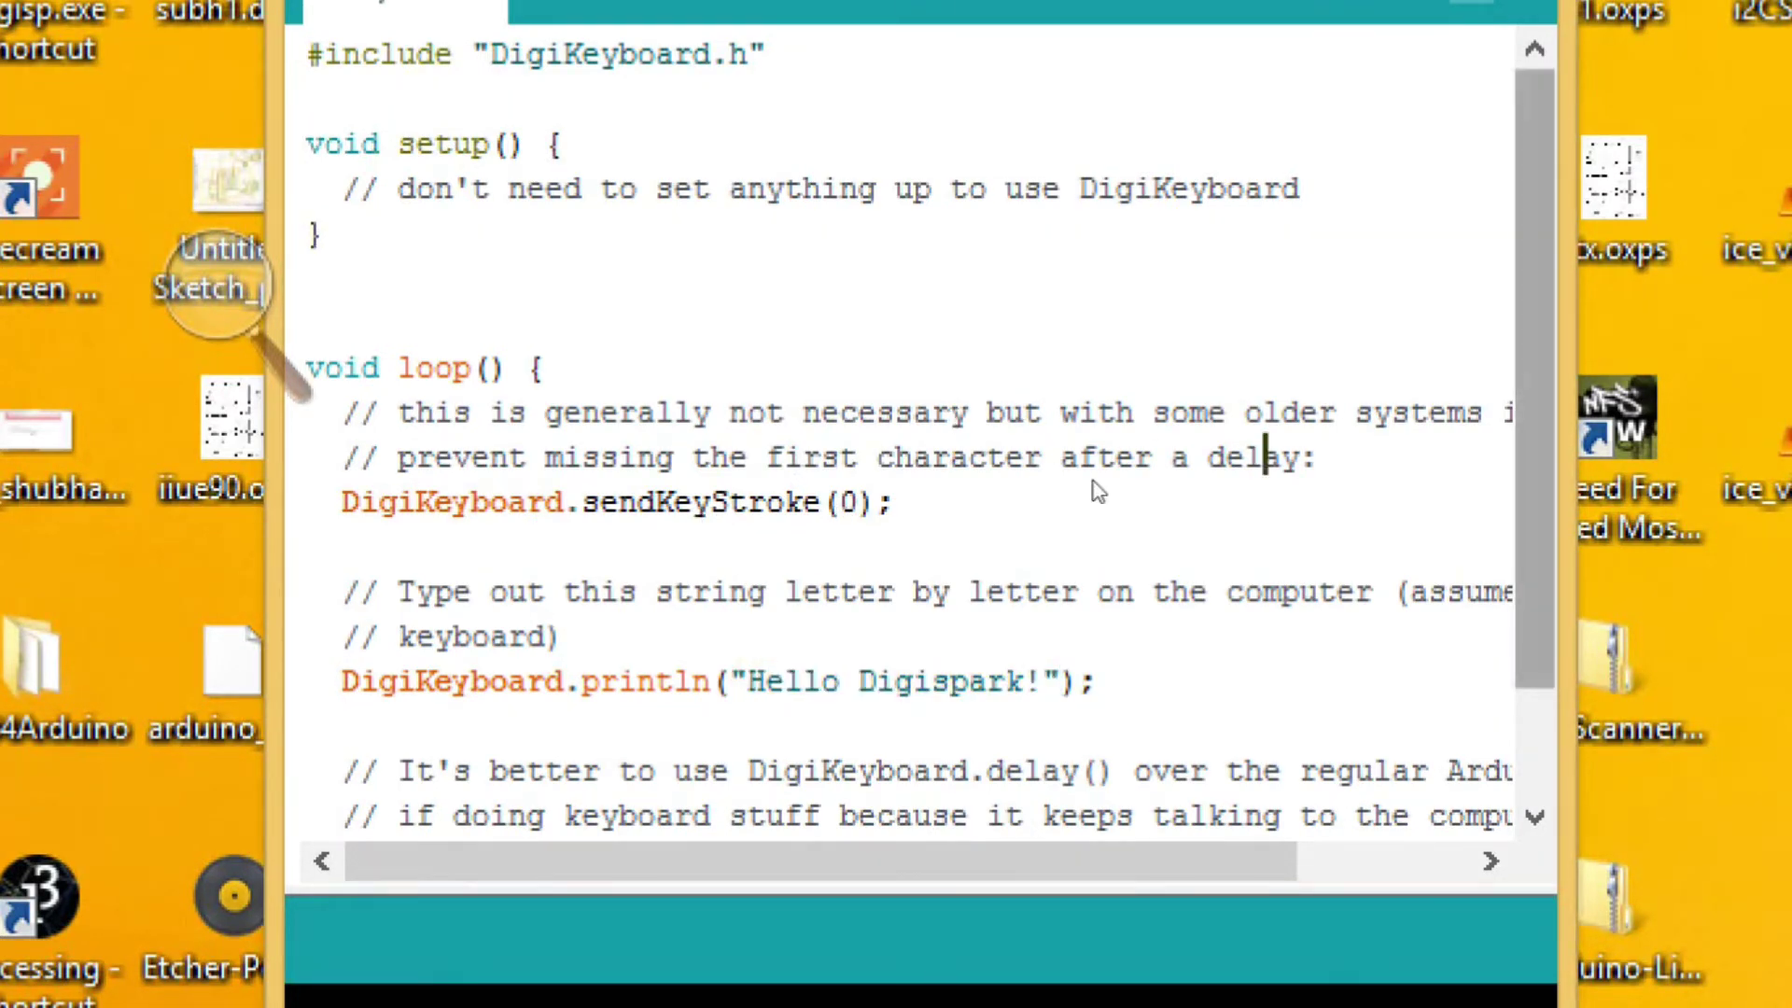
{"action": "scroll", "coordinate": [1099, 532], "scroll_direction": "down", "scroll_amount": 3}
{"action": "scroll", "coordinate": [1100, 560], "scroll_direction": "up", "scroll_amount": 3}
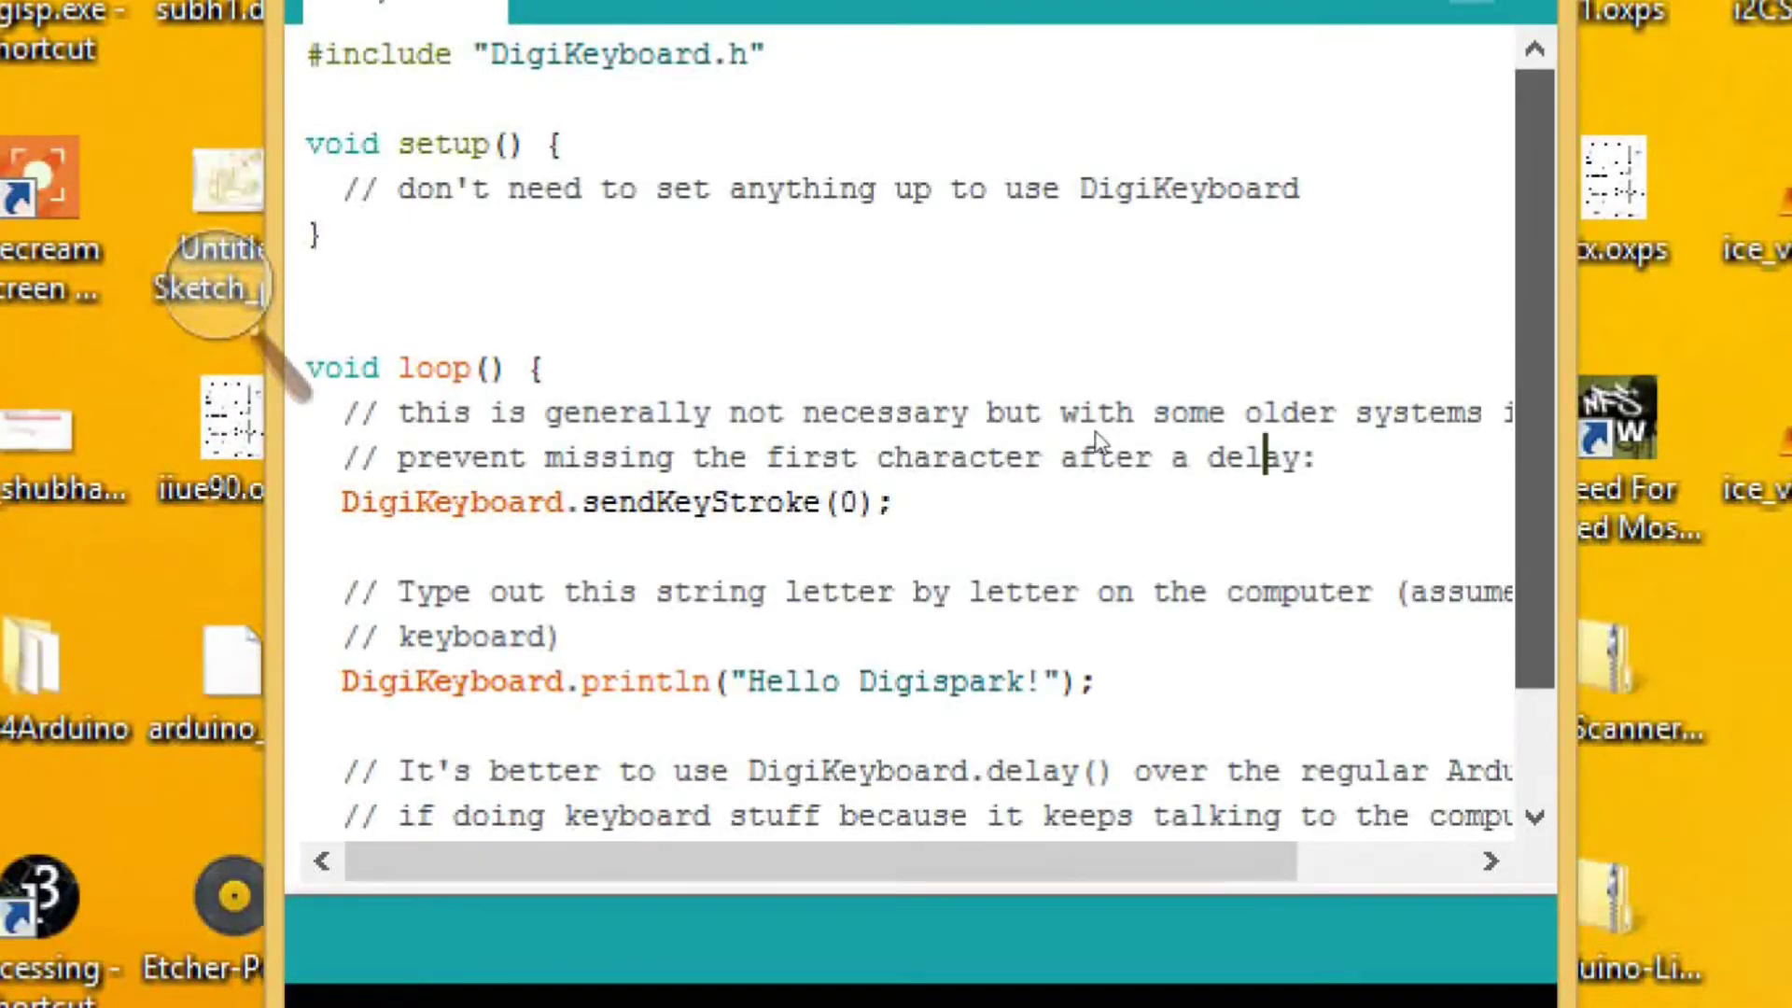
{"action": "scroll", "coordinate": [1100, 462], "scroll_direction": "down", "scroll_amount": 3}
{"action": "left_click", "coordinate": [620, 90]}
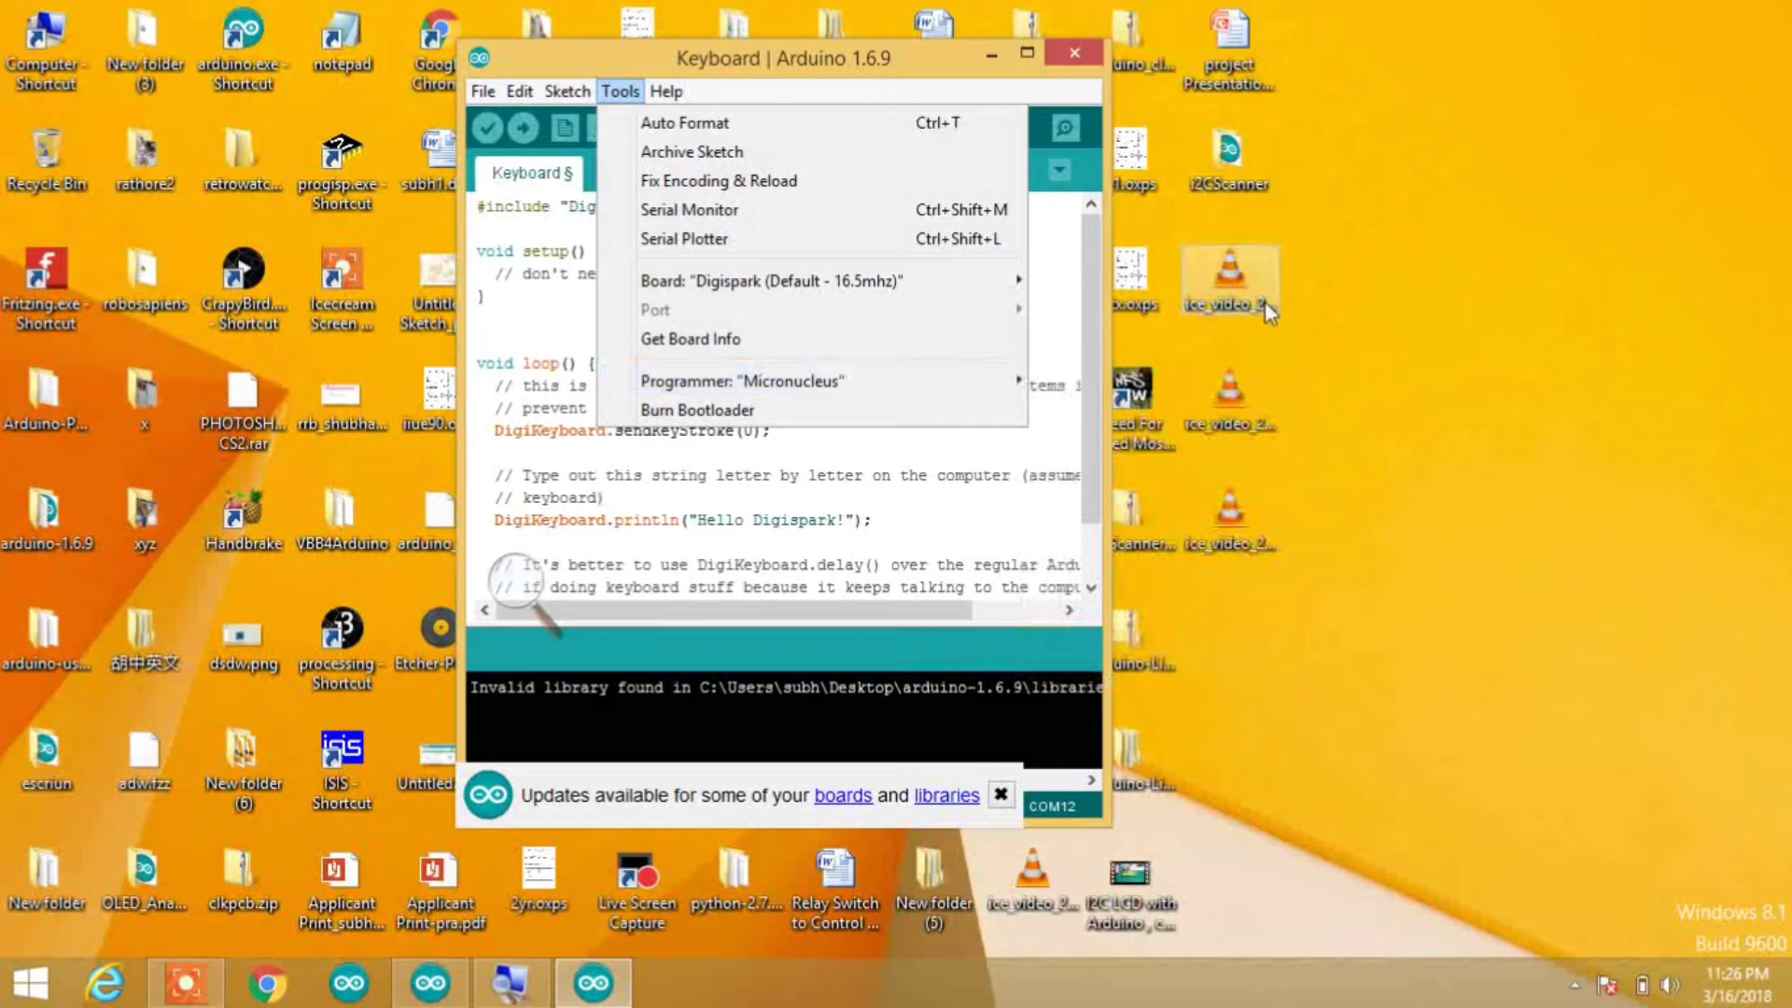
Start compiling and uploading the Keyboard sketch to the Digispark (Default - 16.5mhz)
{"action": "left_click", "coordinate": [1472, 330]}
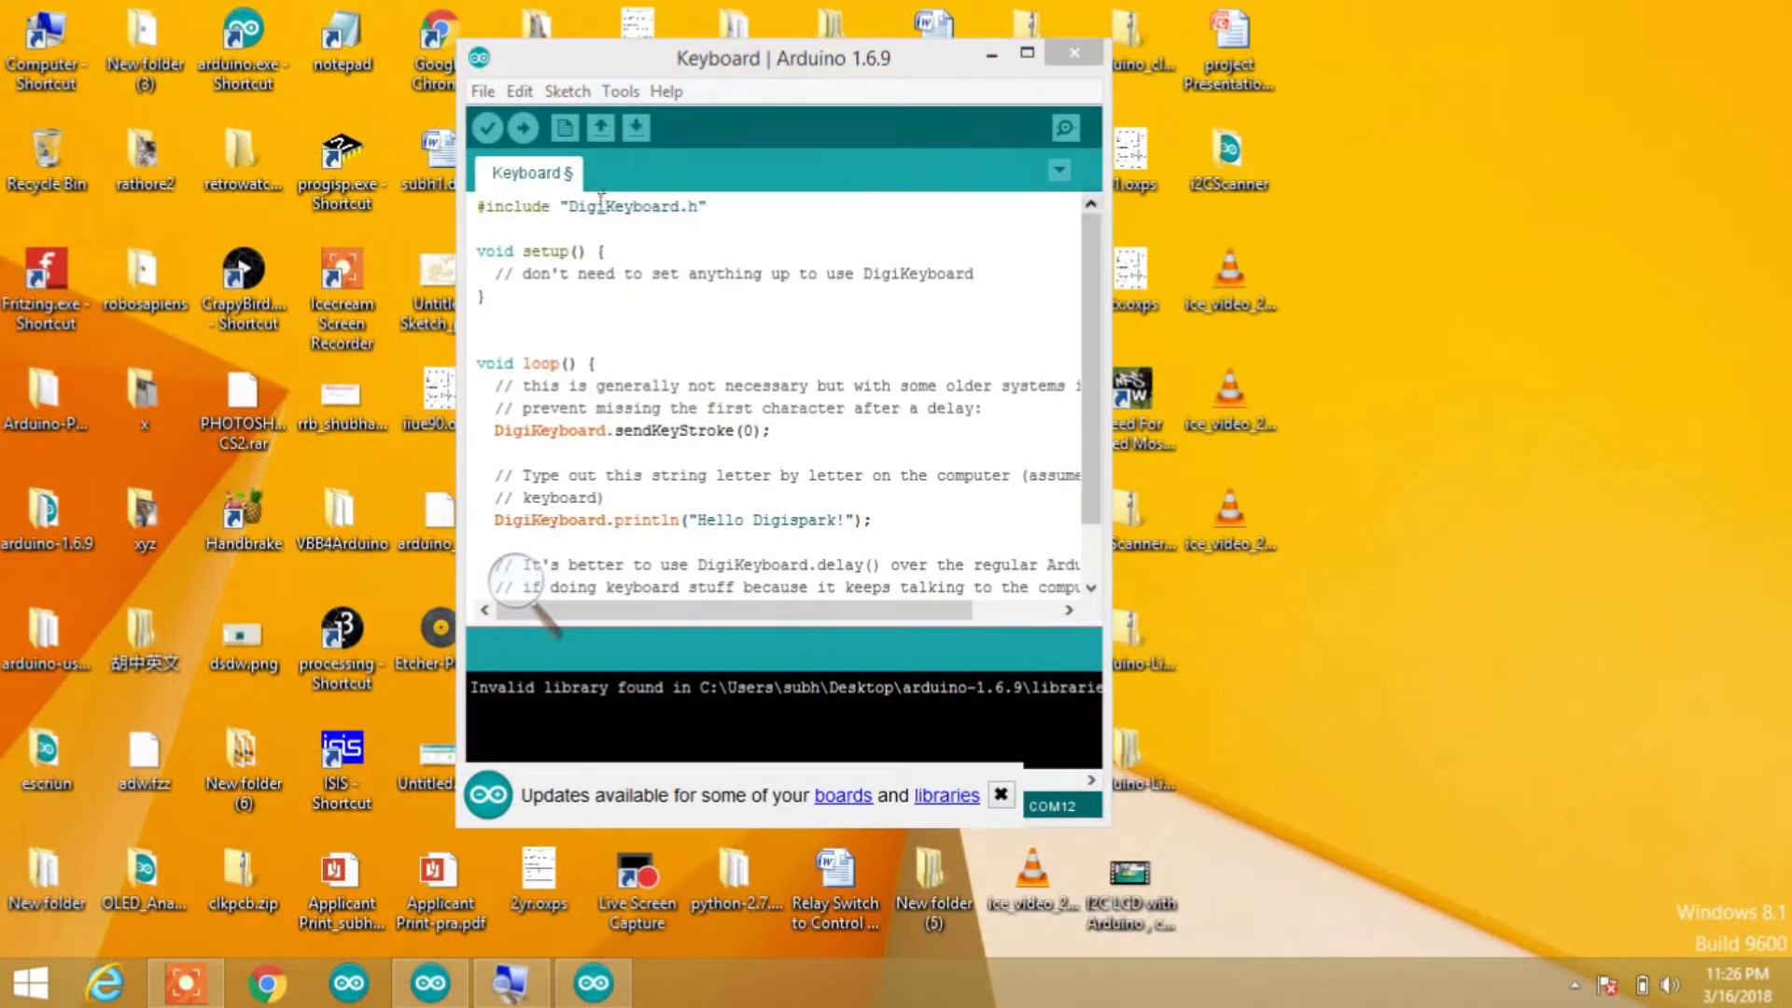
{"action": "left_click", "coordinate": [526, 146]}
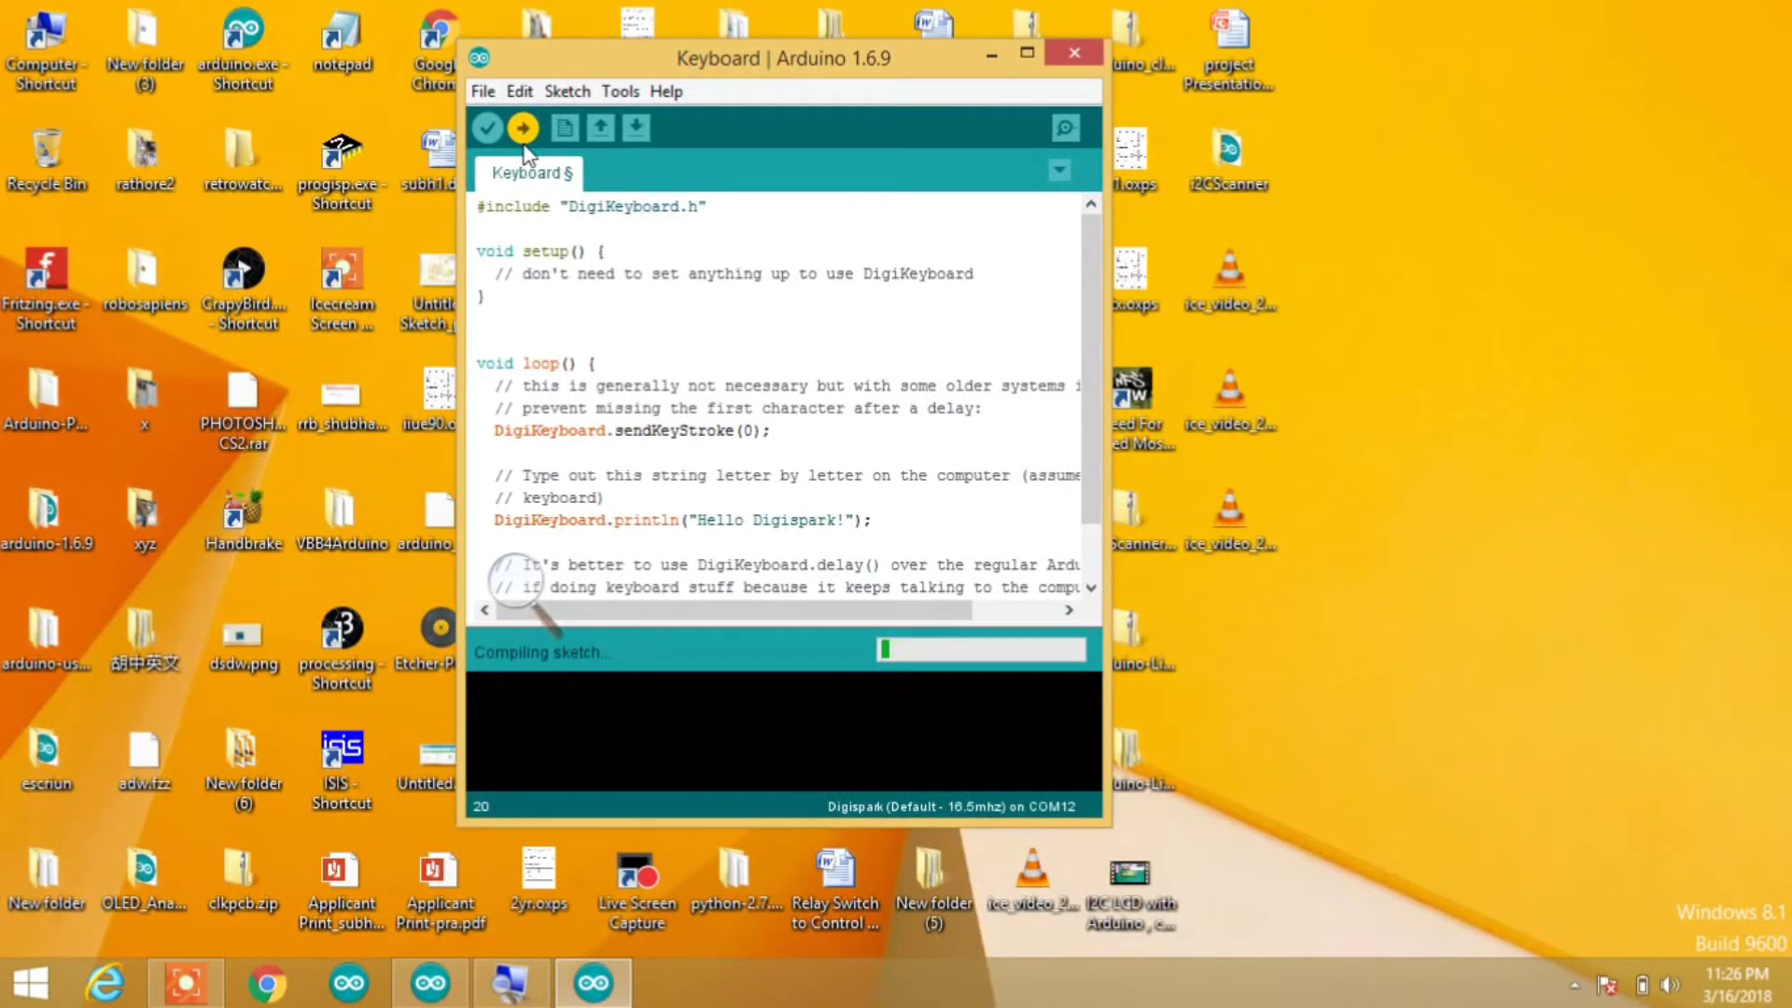